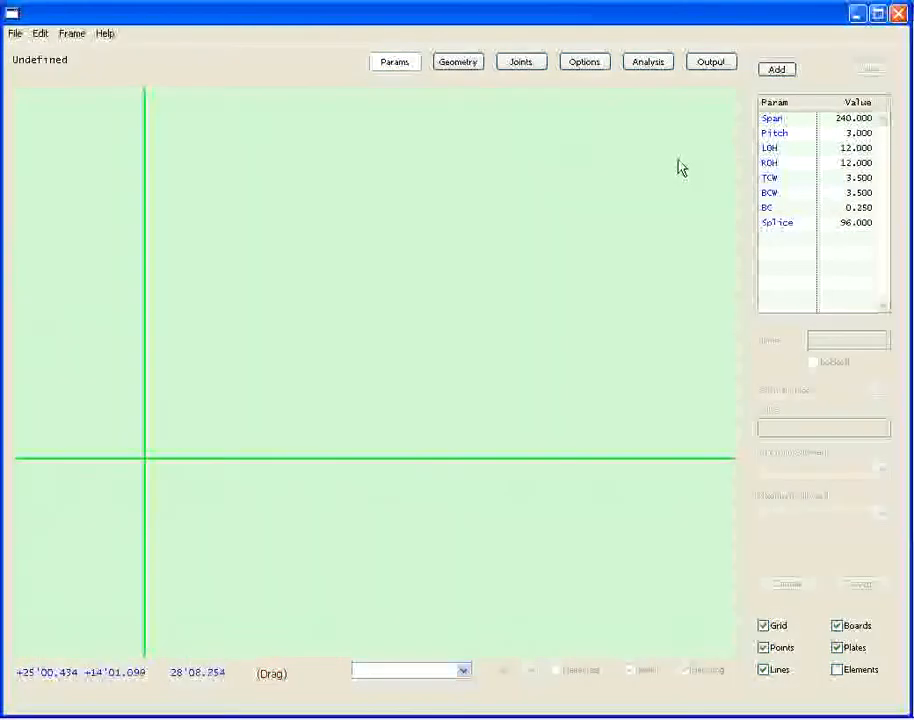
# Review the frame's parameter list and open the Span parameter's settings.
pyautogui.click(455, 64)
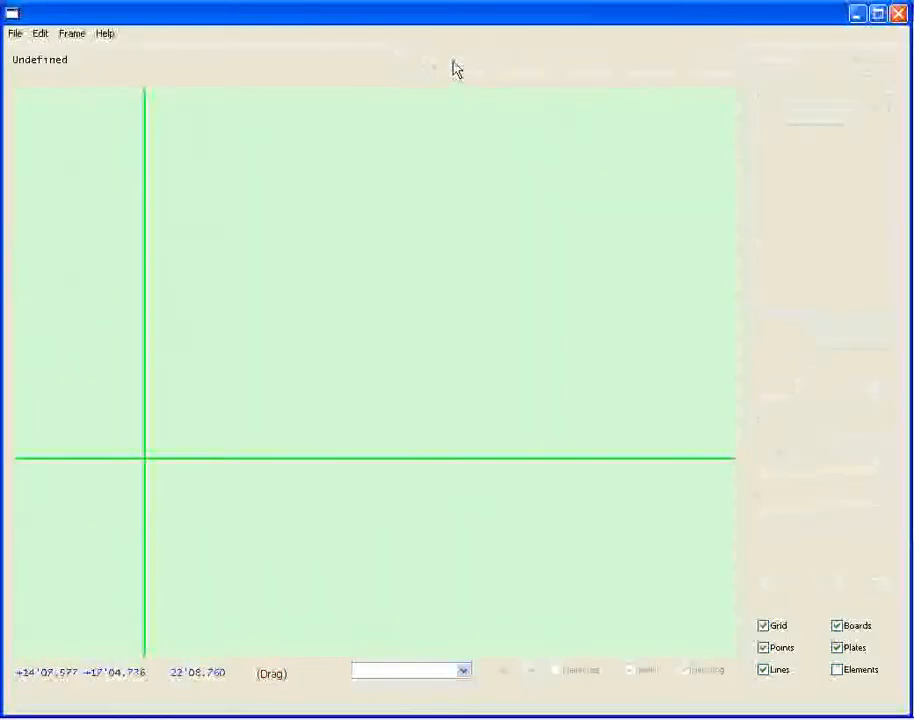
pyautogui.click(385, 64)
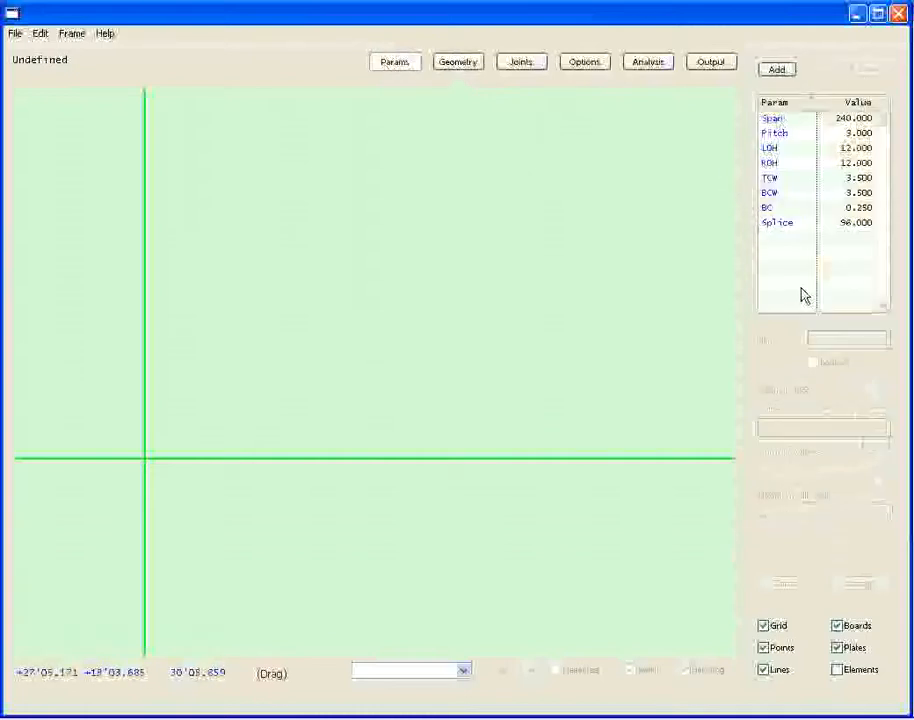
pyautogui.click(785, 120)
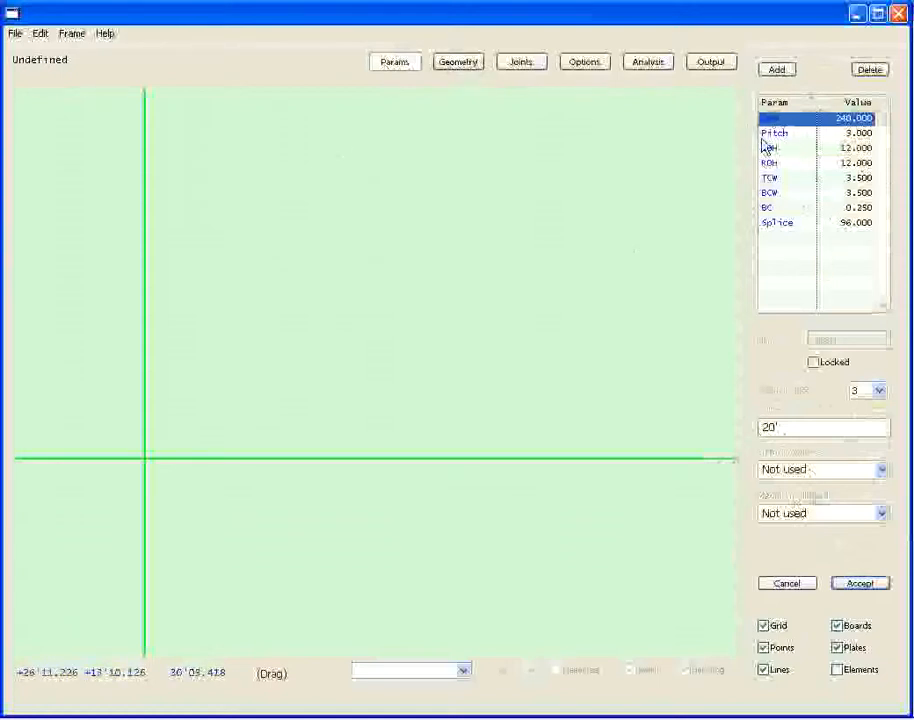
# Add two construction points by X-Y values, one at 0, 0 and one at Span, 0.
pyautogui.click(457, 64)
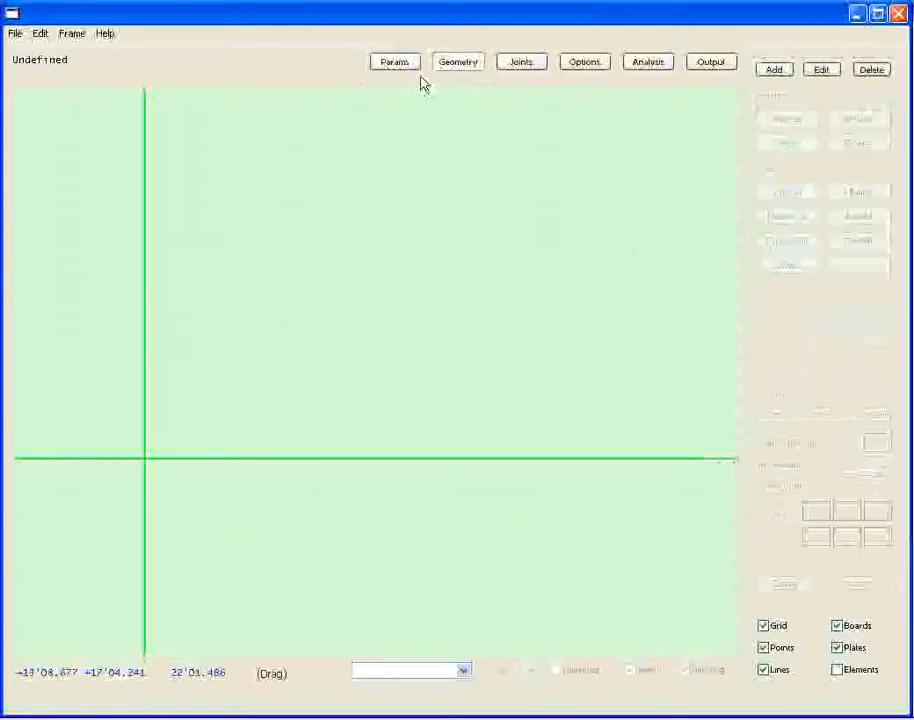
pyautogui.click(776, 74)
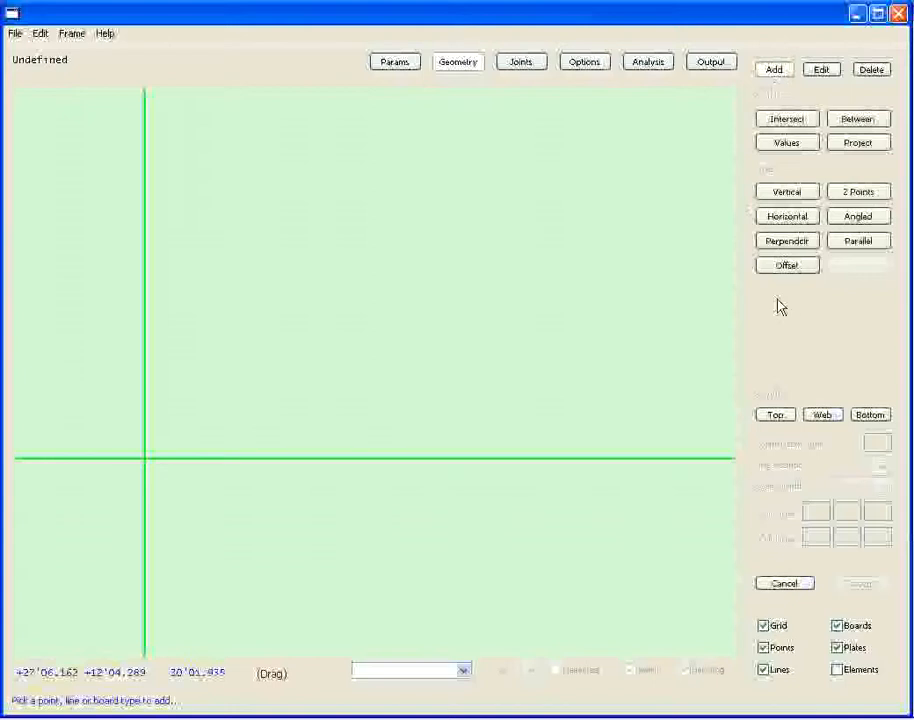
pyautogui.click(790, 145)
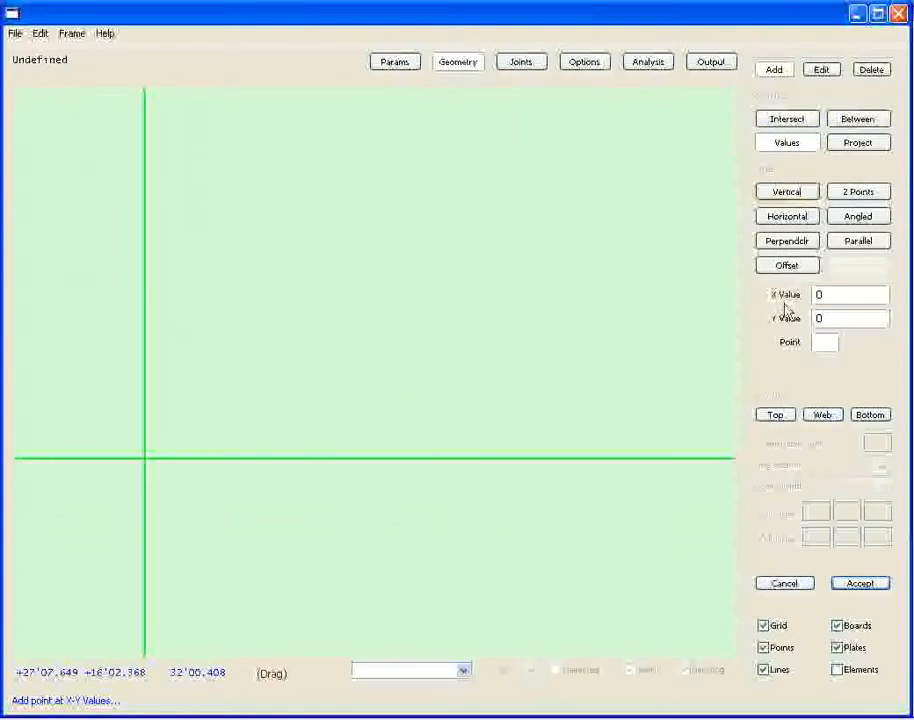
pyautogui.click(860, 585)
pyautogui.click(847, 301)
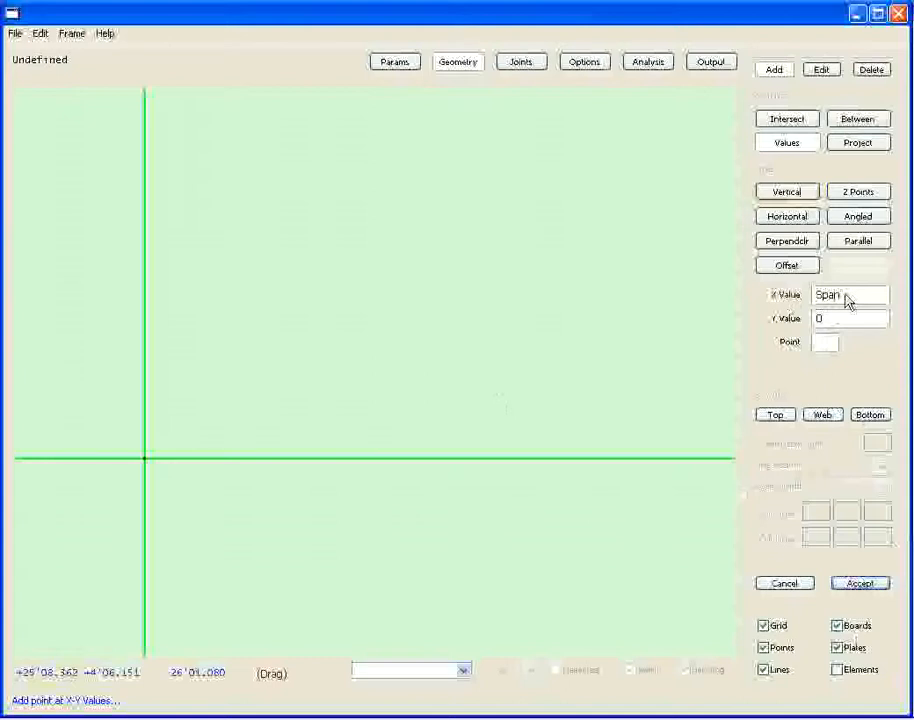
pyautogui.click(858, 586)
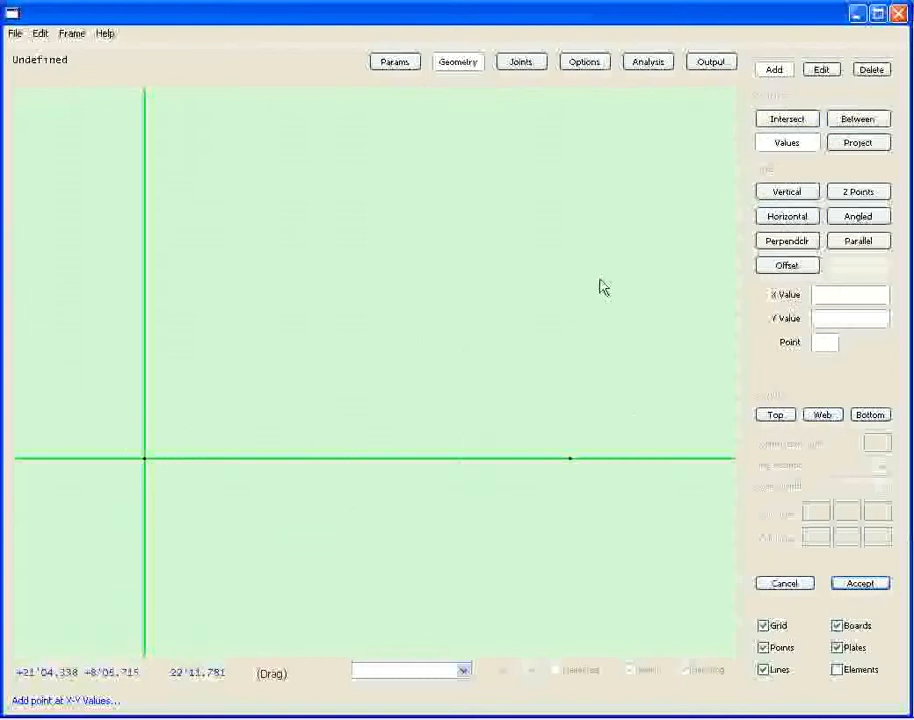
# Add a point relative to the origin point with X value 0 and Y value BC.
pyautogui.click(824, 343)
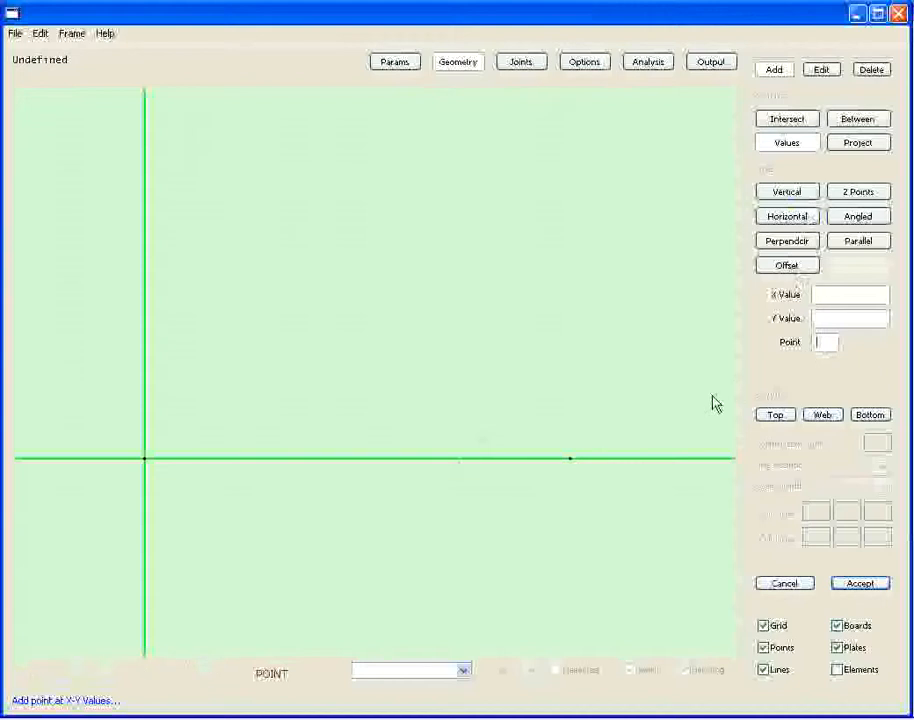
pyautogui.click(146, 461)
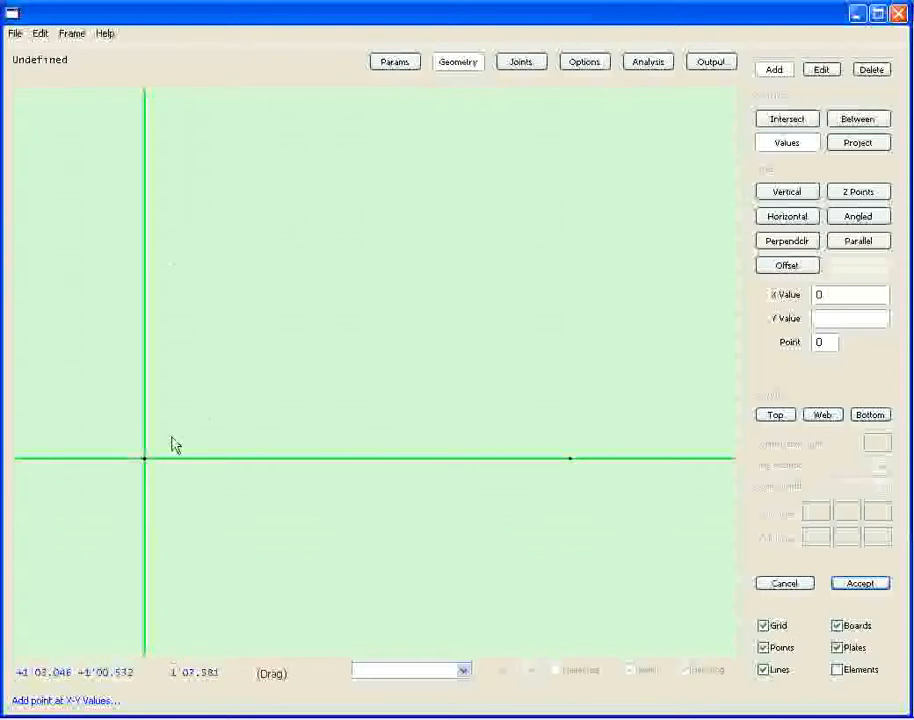
pyautogui.click(835, 321)
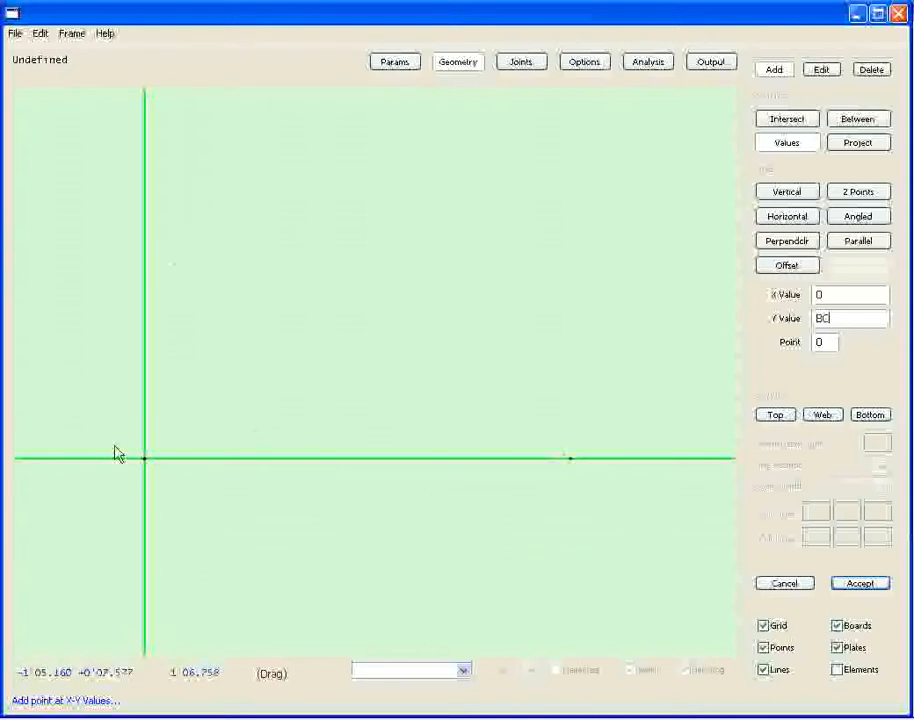
pyautogui.click(399, 64)
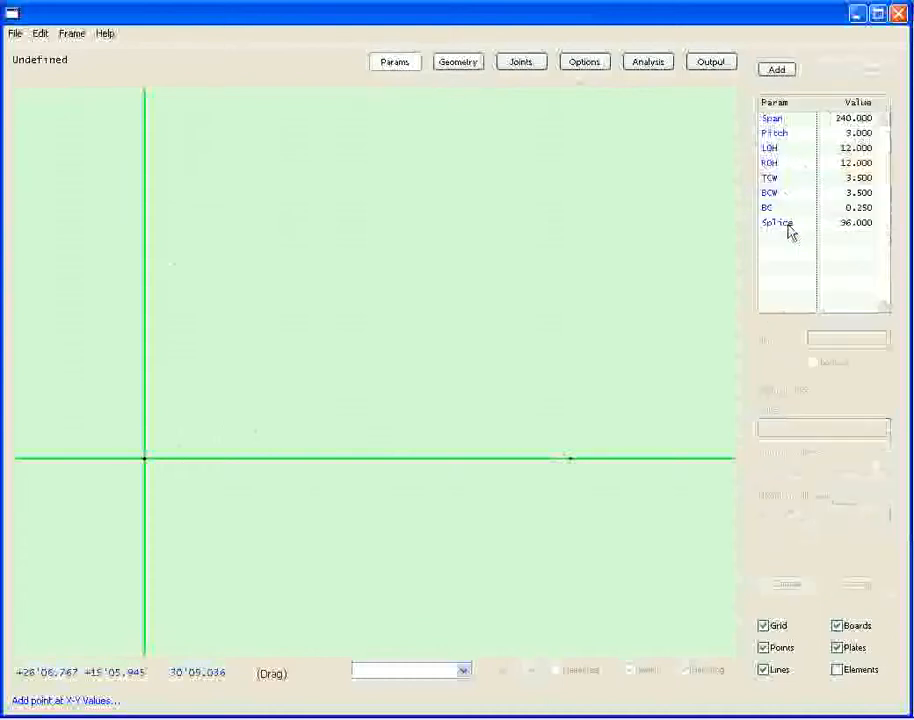
pyautogui.click(458, 65)
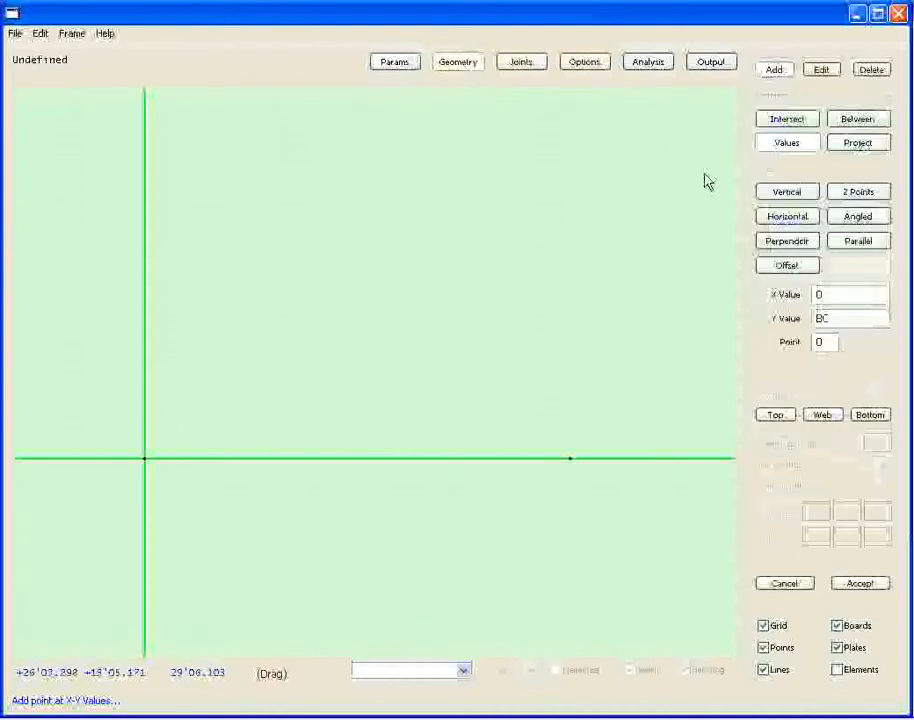
pyautogui.click(868, 581)
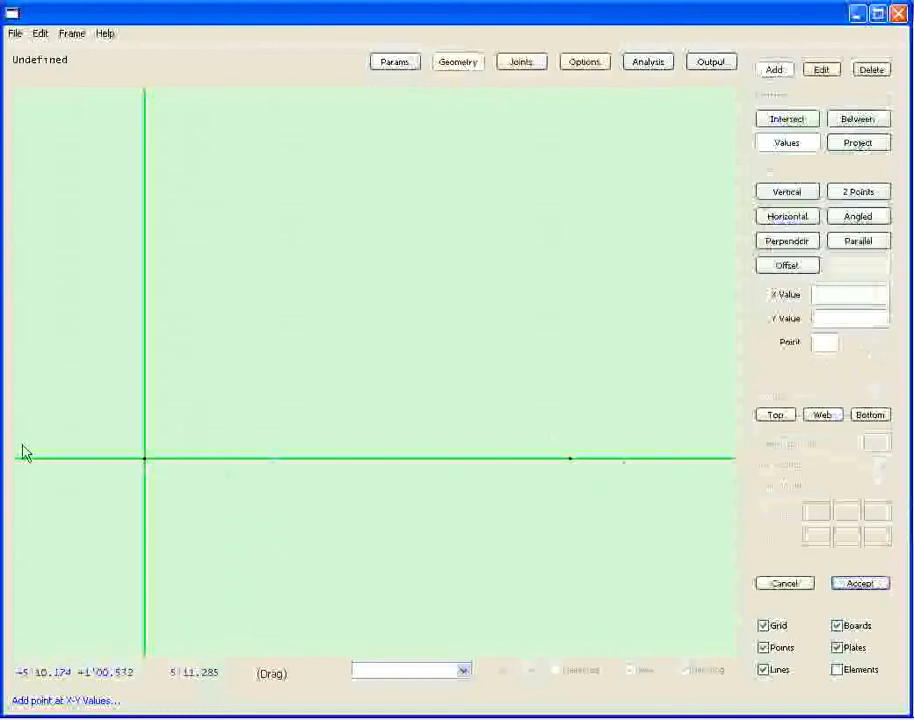
# Add a point relative to the point at the span's far end with X value 0 and Y value BC.
pyautogui.scroll(10, 169, 484)
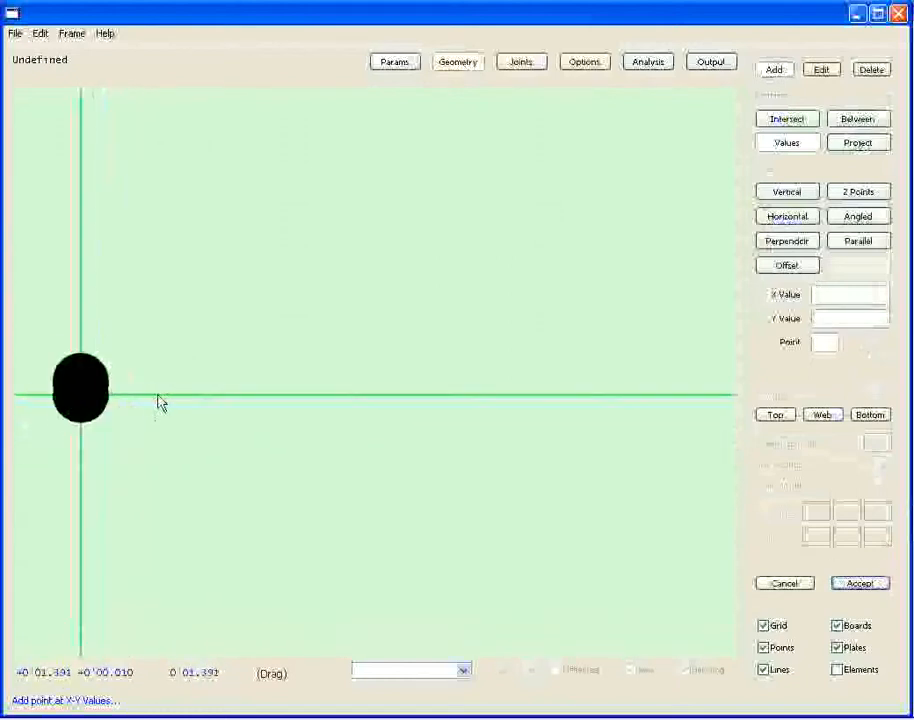
pyautogui.scroll(3, 68, 392)
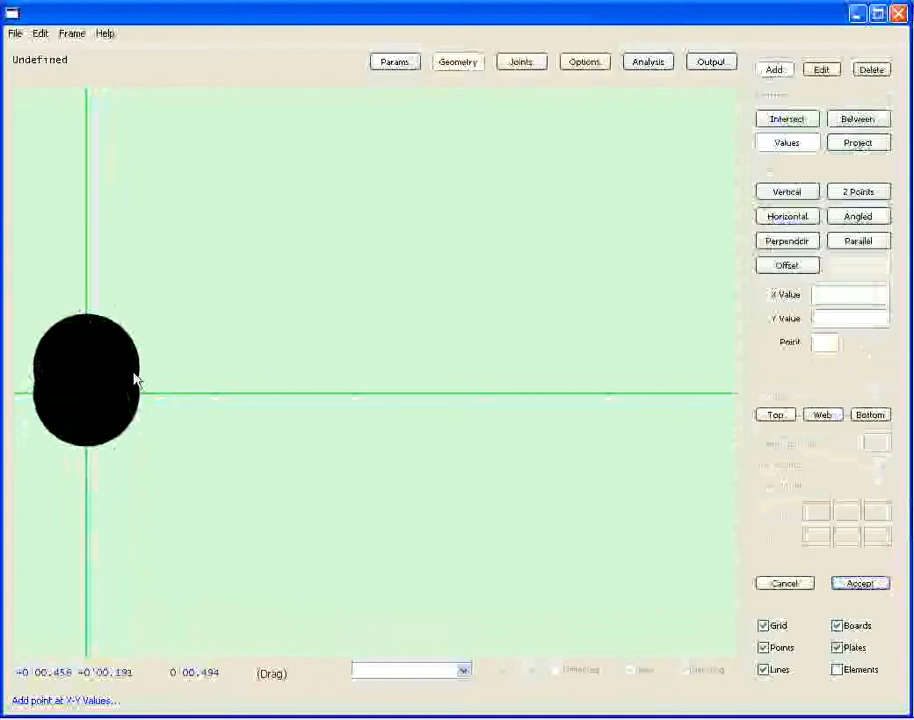
pyautogui.scroll(-5, 333, 437)
pyautogui.scroll(-9, 386, 430)
pyautogui.moveTo(562, 414); pyautogui.dragTo(59, 424)
pyautogui.scroll(3, 324, 442)
pyautogui.scroll(5, 347, 465)
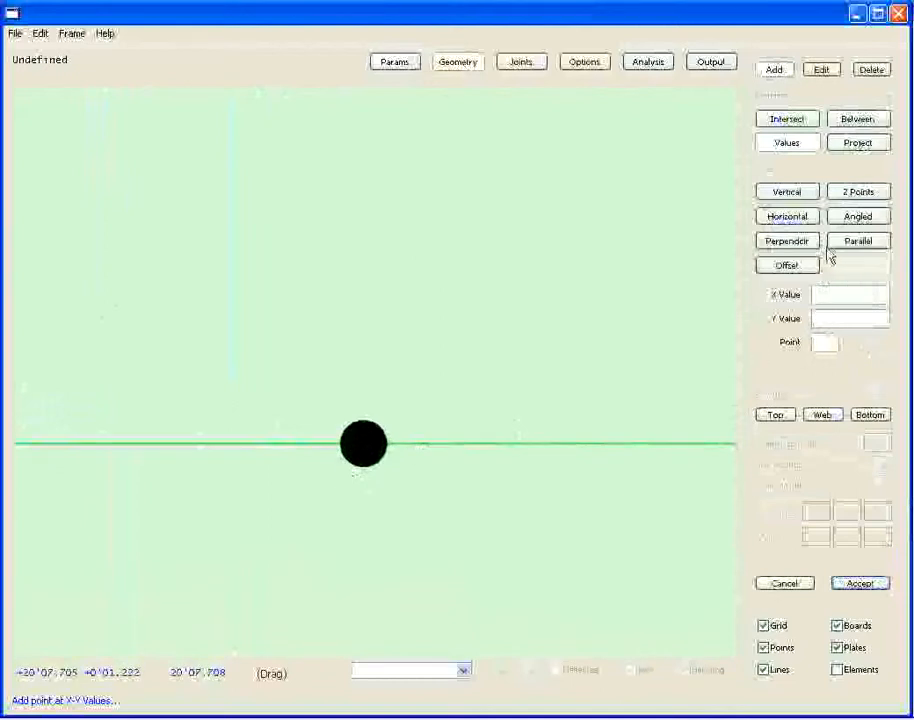
pyautogui.click(824, 344)
pyautogui.click(351, 461)
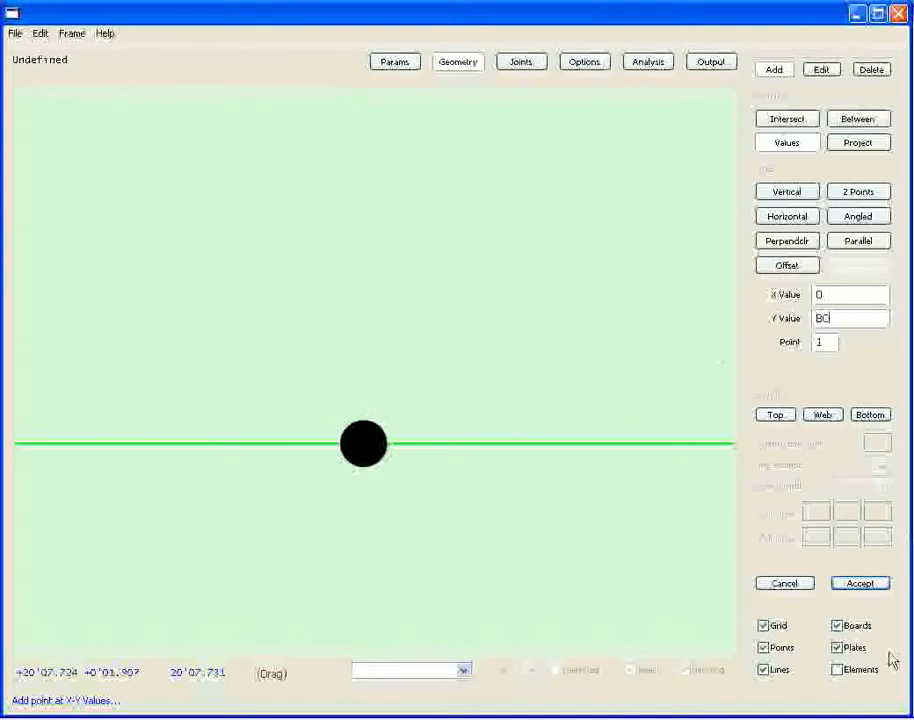
pyautogui.click(863, 584)
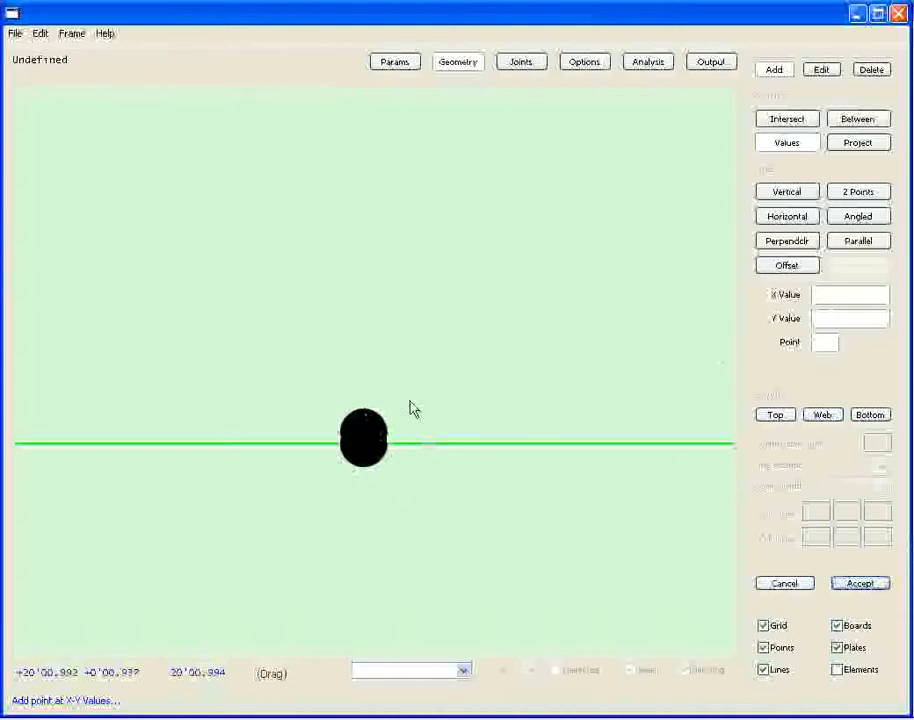
# Add a point relative to point 2 at the left end with X value 0 and Y value Rise(TCW,Pitch).
pyautogui.scroll(-3, 188, 380)
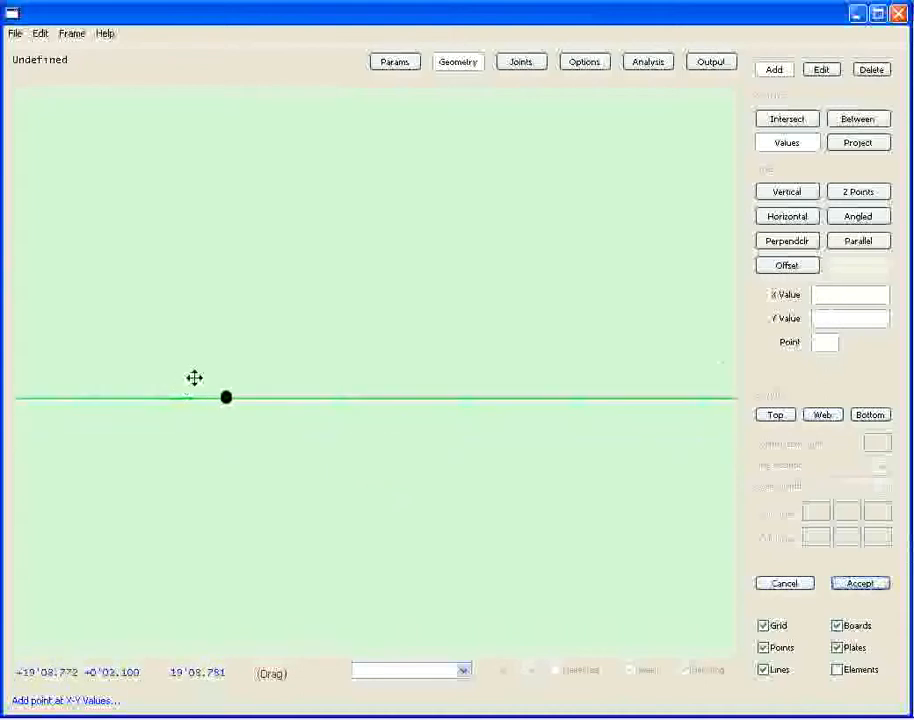
pyautogui.moveTo(194, 378); pyautogui.dragTo(507, 387)
pyautogui.scroll(-6, 231, 410)
pyautogui.moveTo(222, 394); pyautogui.dragTo(505, 375)
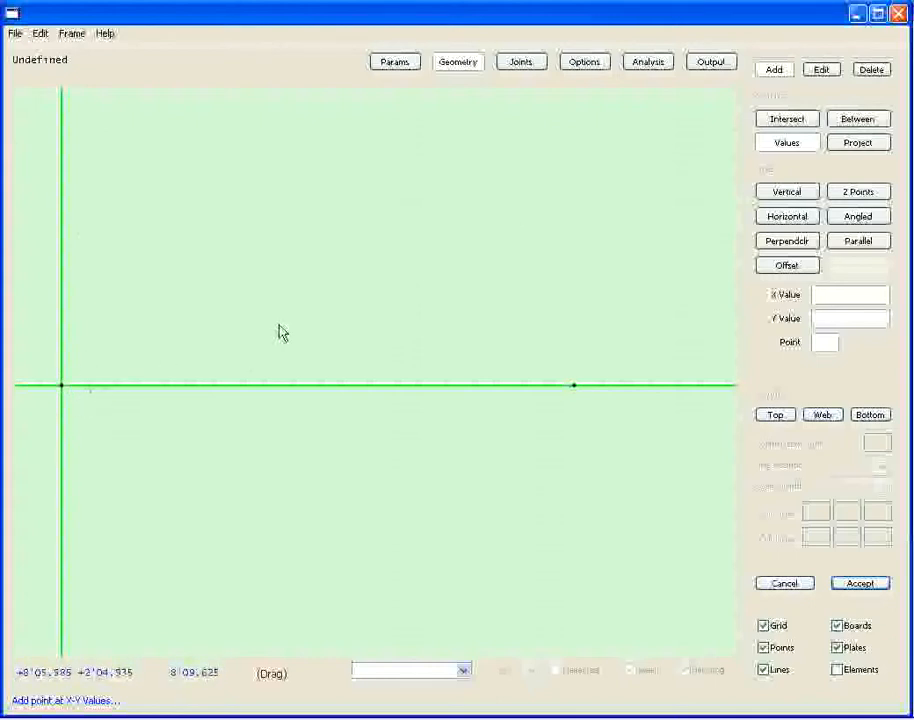
pyautogui.click(823, 344)
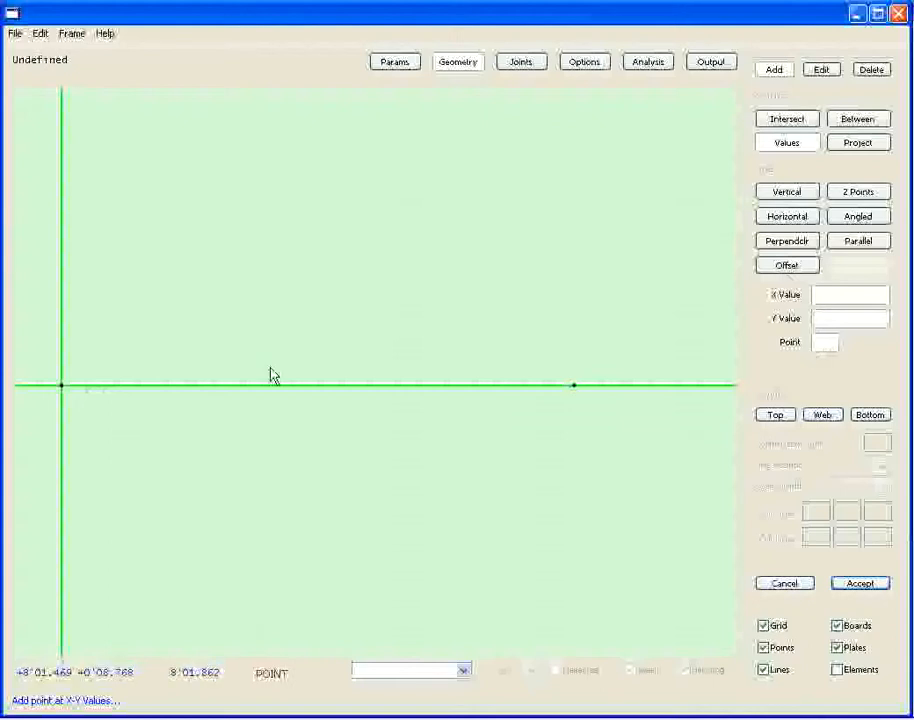
pyautogui.click(62, 383)
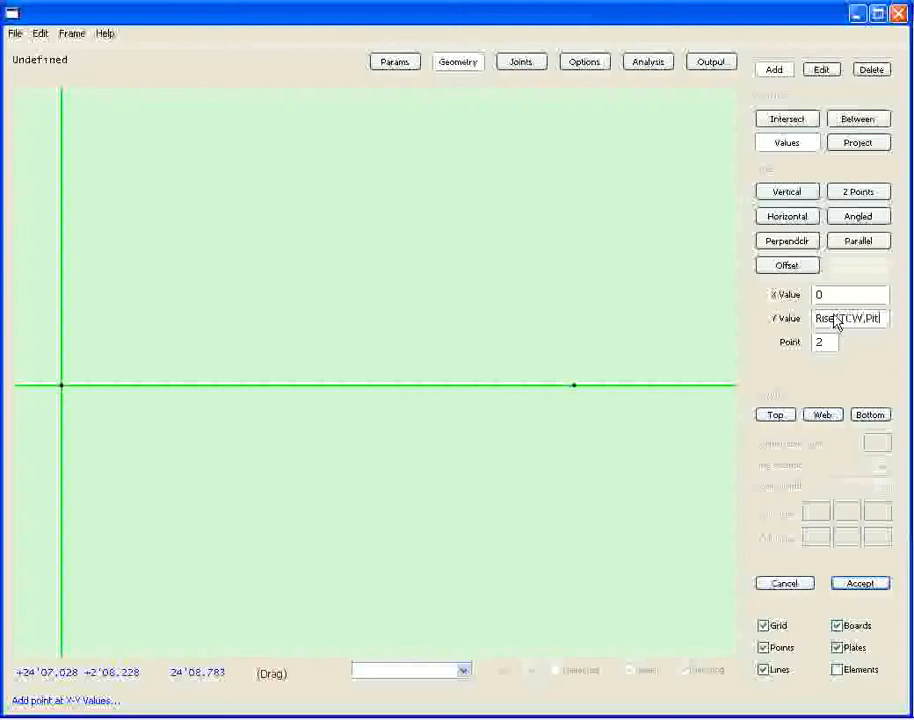
pyautogui.write('ch)')
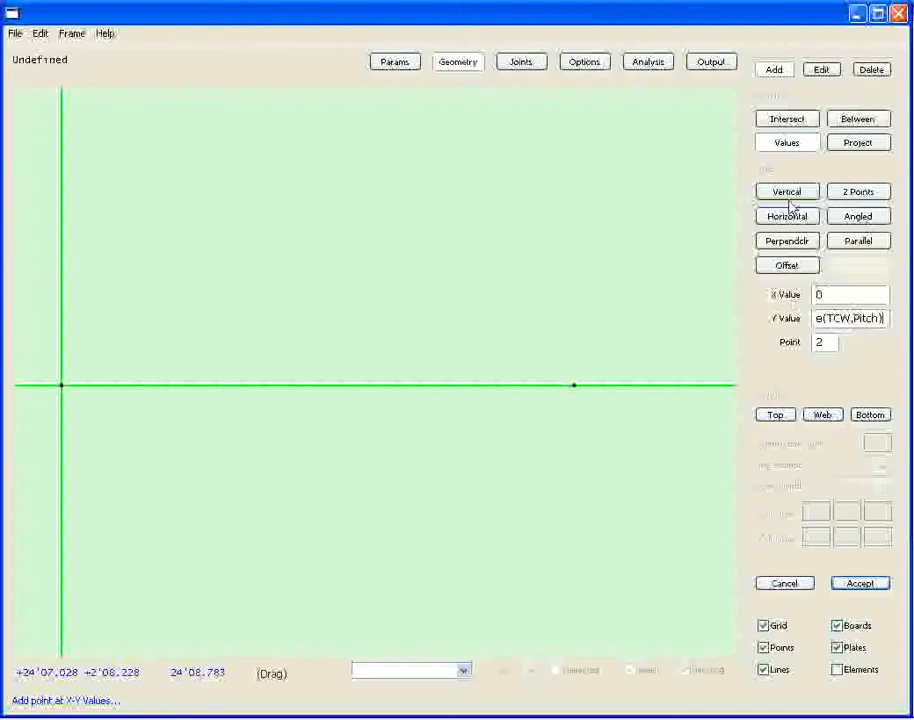
pyautogui.click(862, 586)
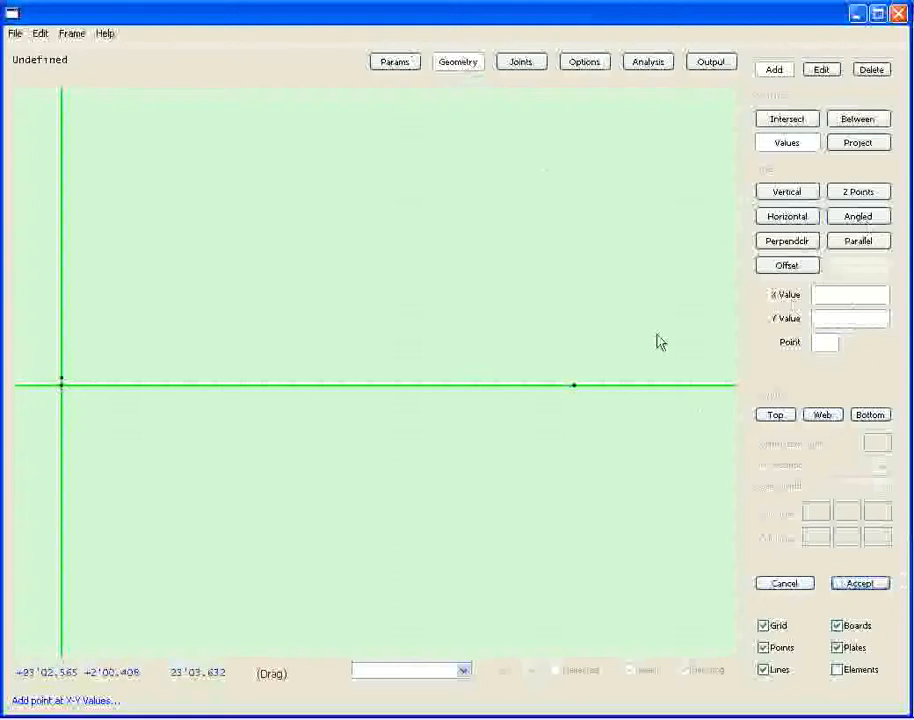
# Add a point relative to point 3 at the right end with X value 0 and Y value Rise(TCW,Pitch).
pyautogui.click(826, 344)
pyautogui.click(575, 380)
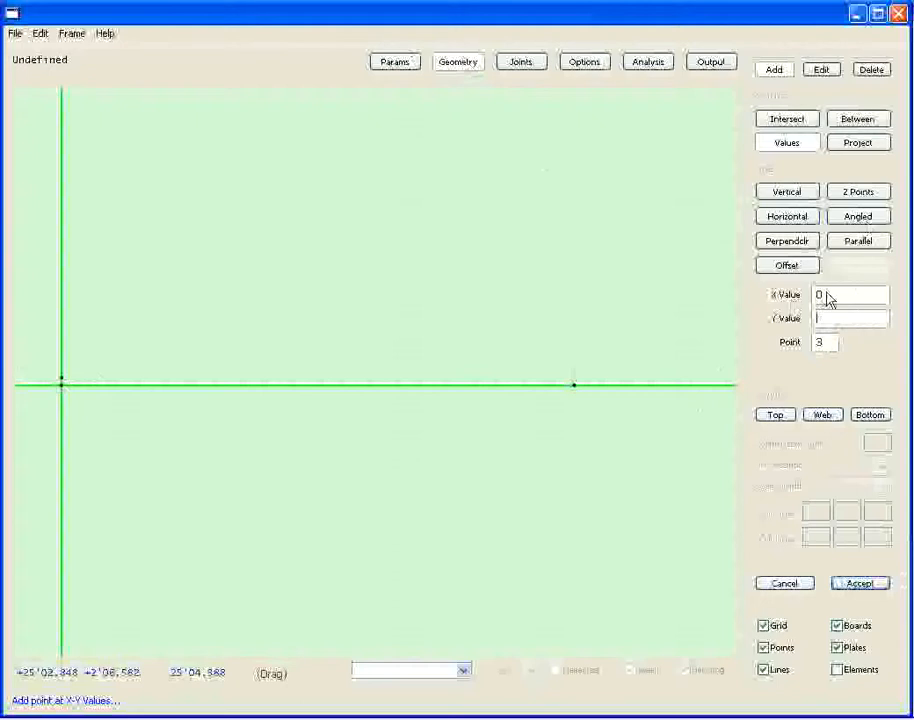
pyautogui.write('Rise(TC')
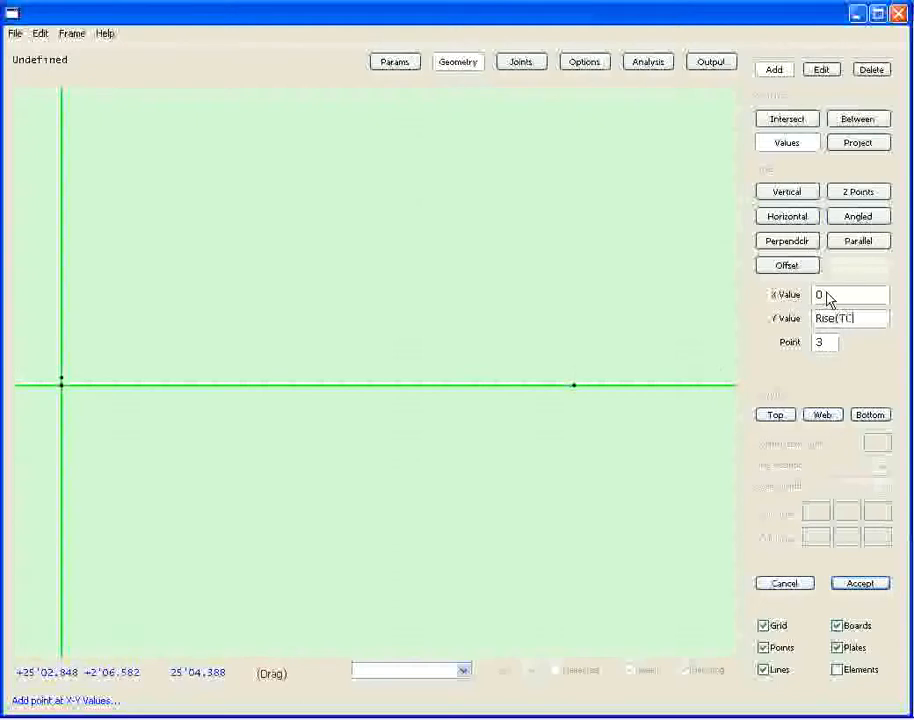
pyautogui.write('W,Pitch)')
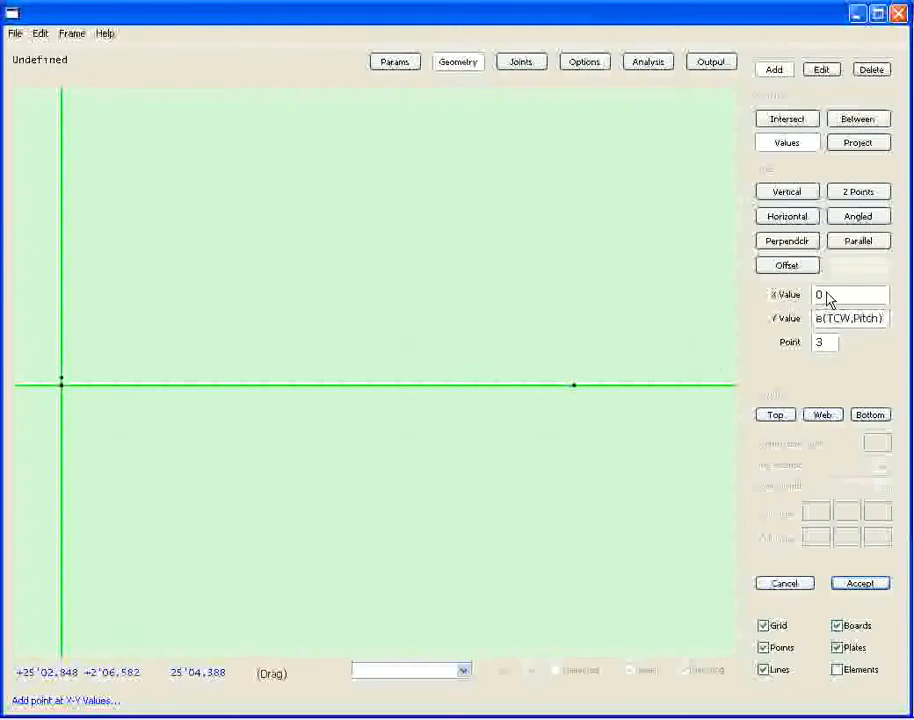
pyautogui.press('Return')
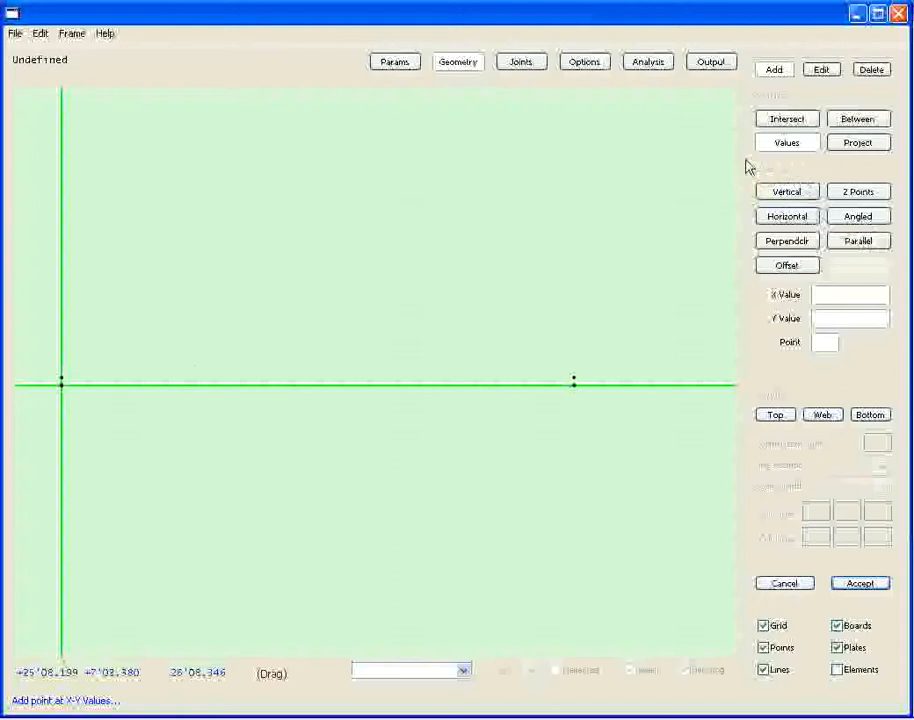
# Add angled construction lines through the upper left point at Angle(Pitch) and through the upper right point at -Angle(Pitch).
pyautogui.click(862, 217)
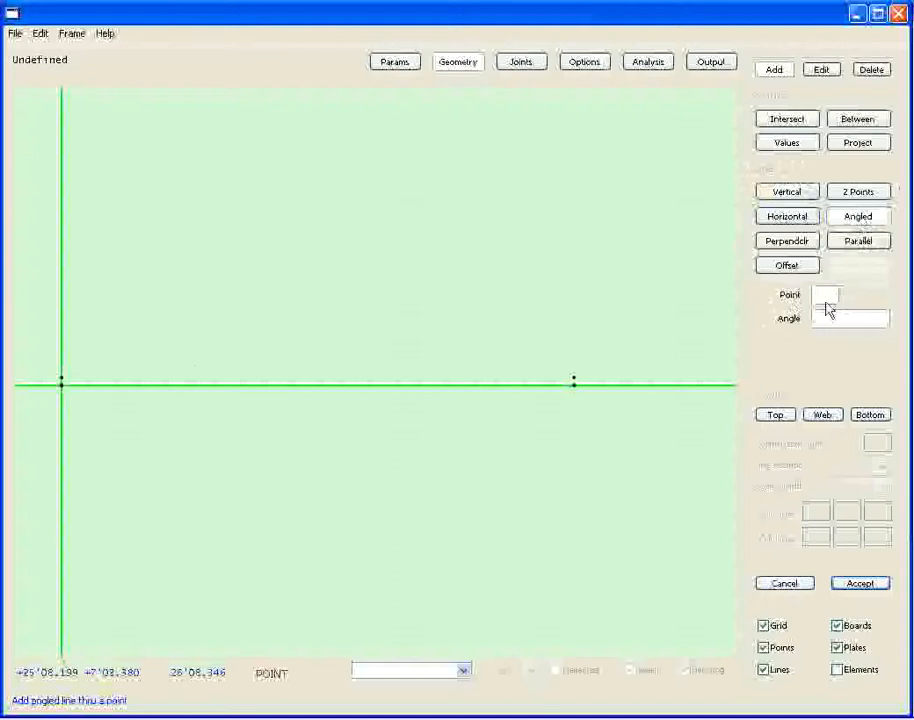
pyautogui.click(63, 381)
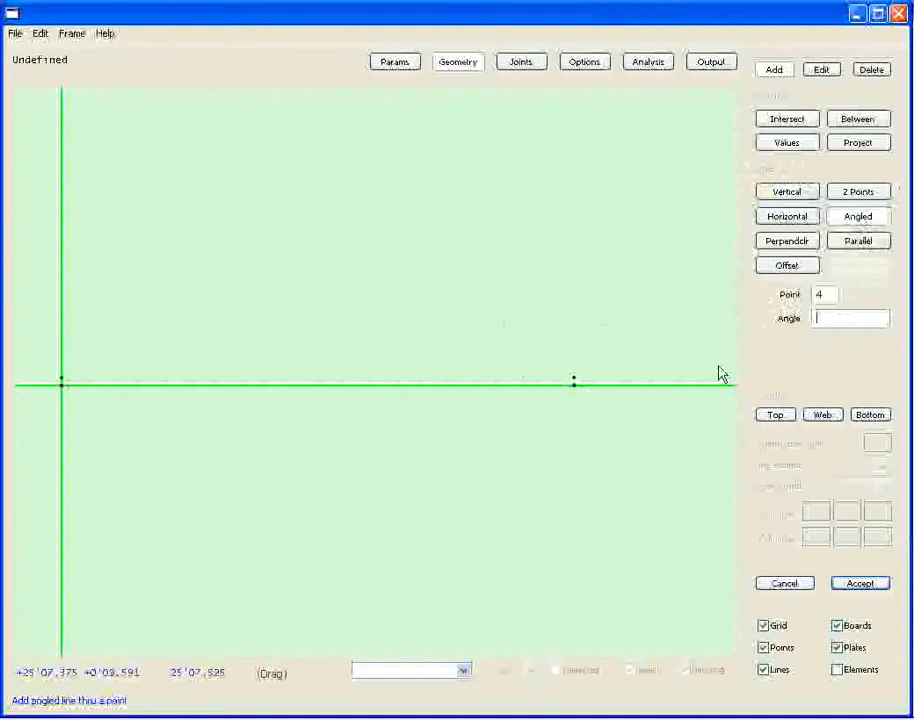
pyautogui.write('4')
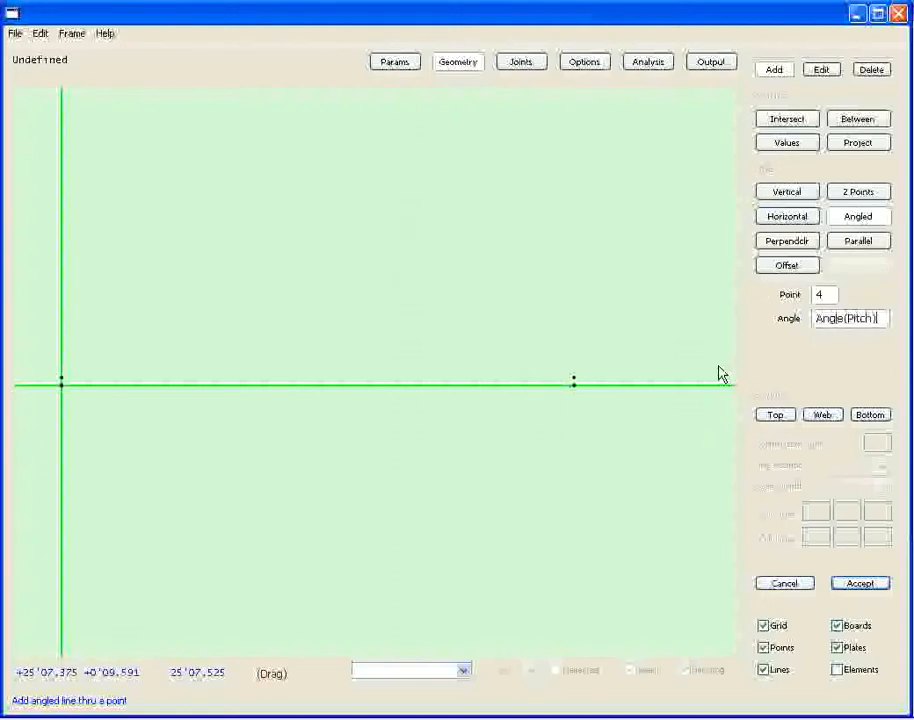
pyautogui.press('Return')
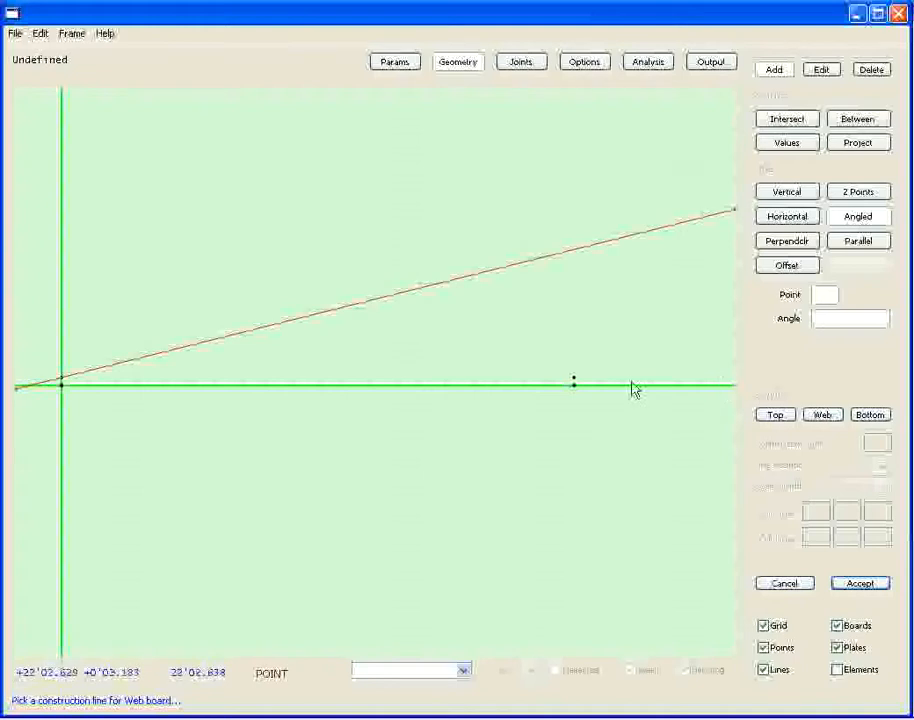
pyautogui.click(574, 378)
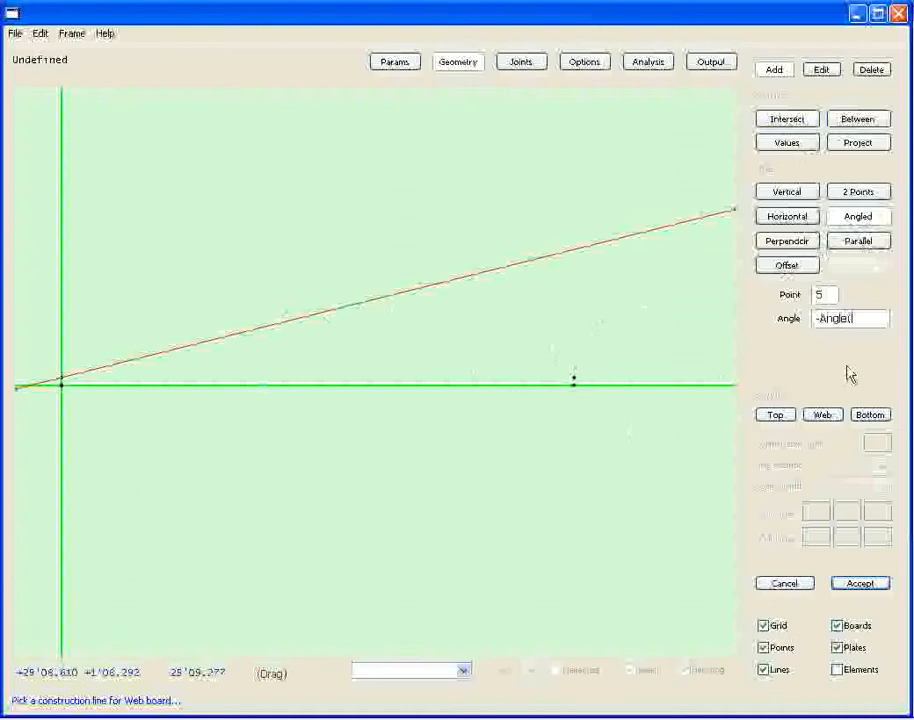
pyautogui.press('Return')
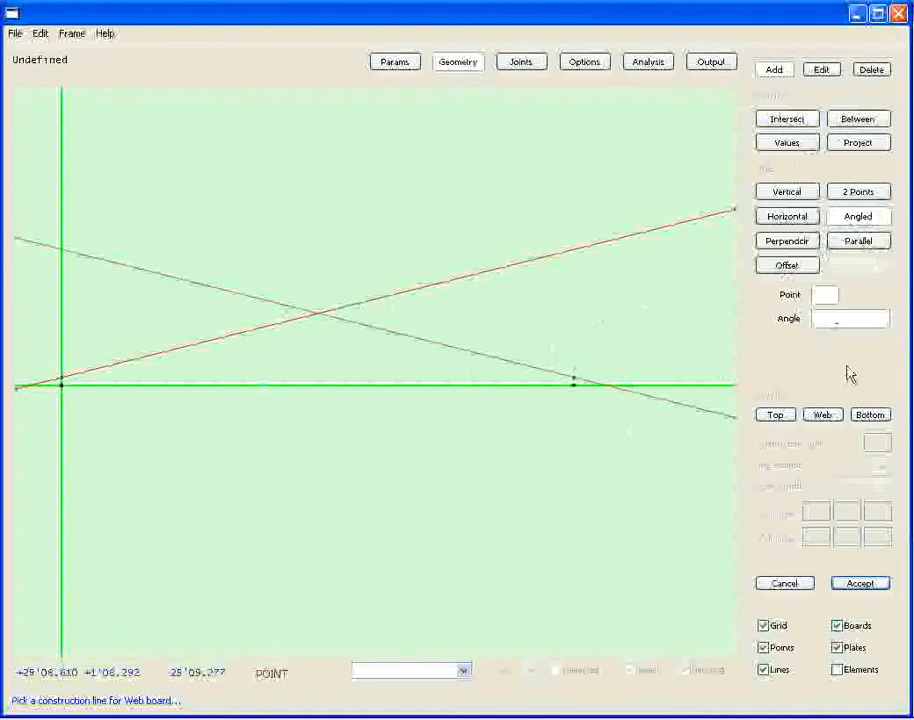
# Add vertical construction lines through the heel point at the span's left end and the heel point at its right end.
pyautogui.click(579, 390)
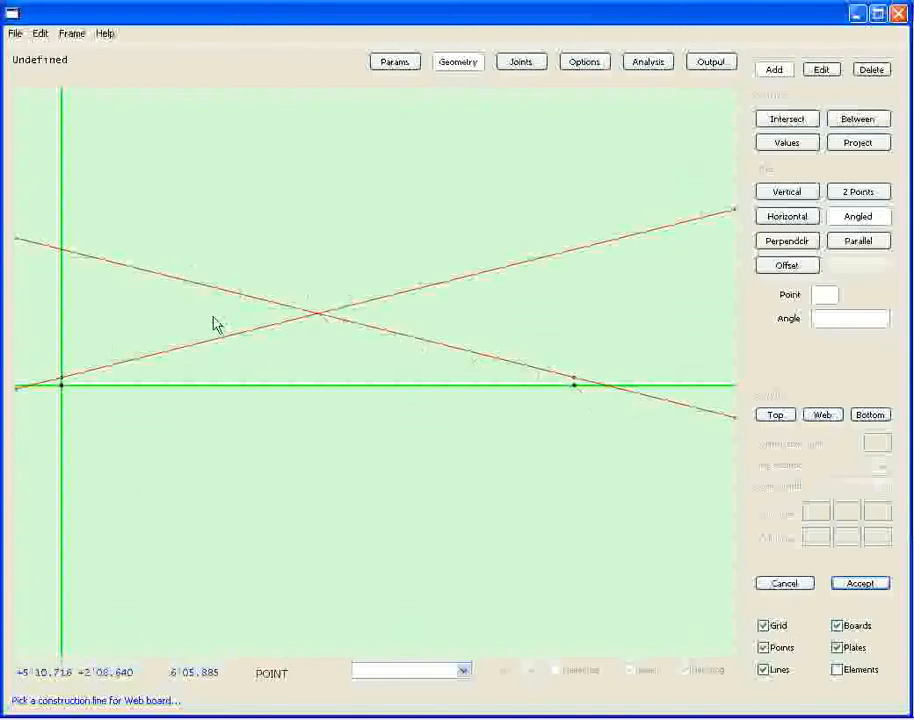
pyautogui.click(790, 194)
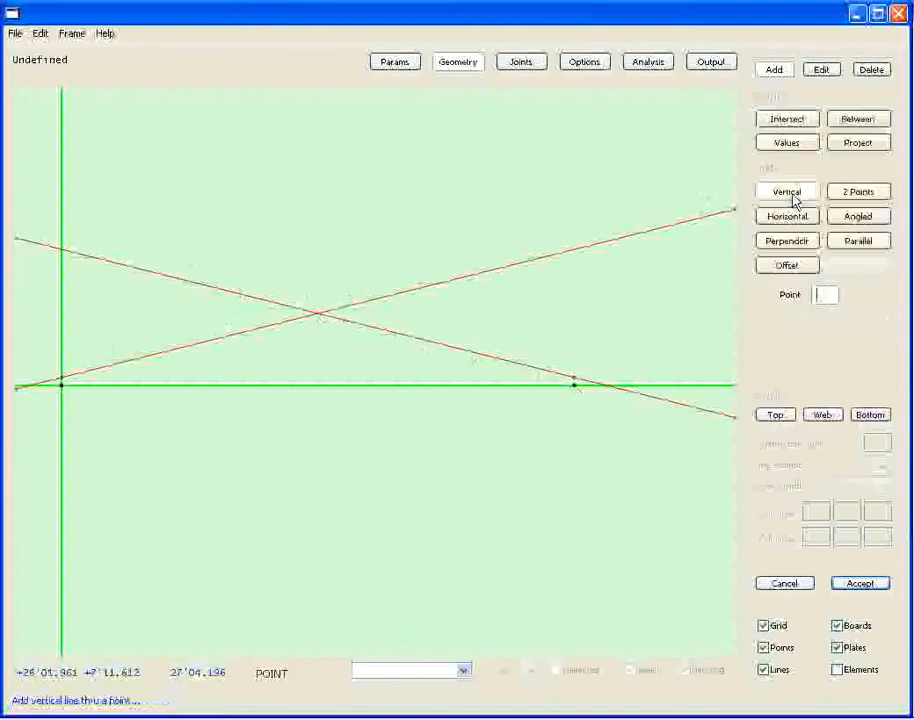
pyautogui.click(60, 368)
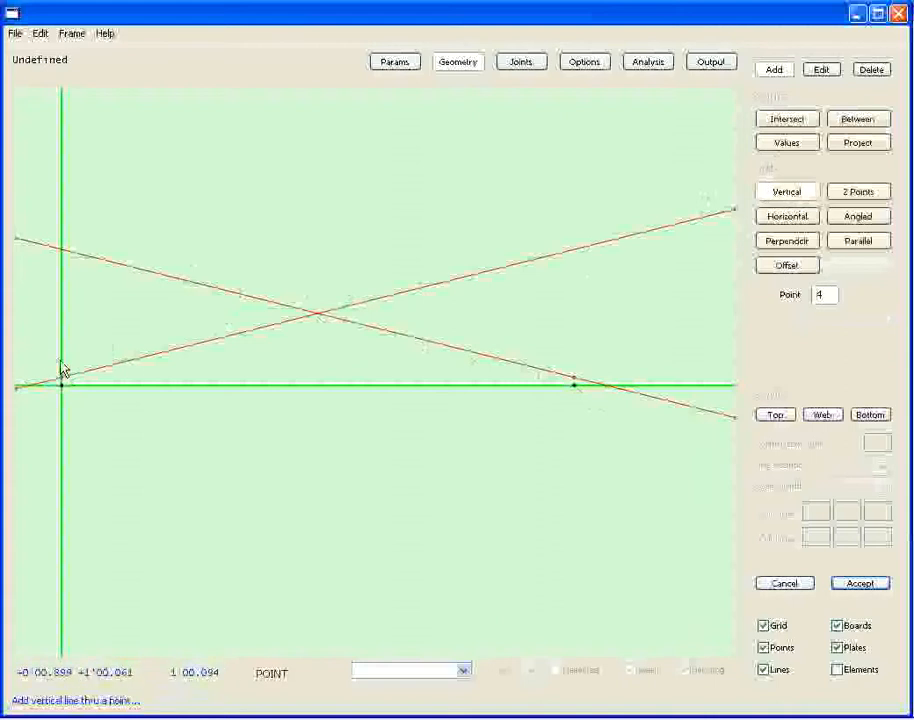
pyautogui.click(575, 372)
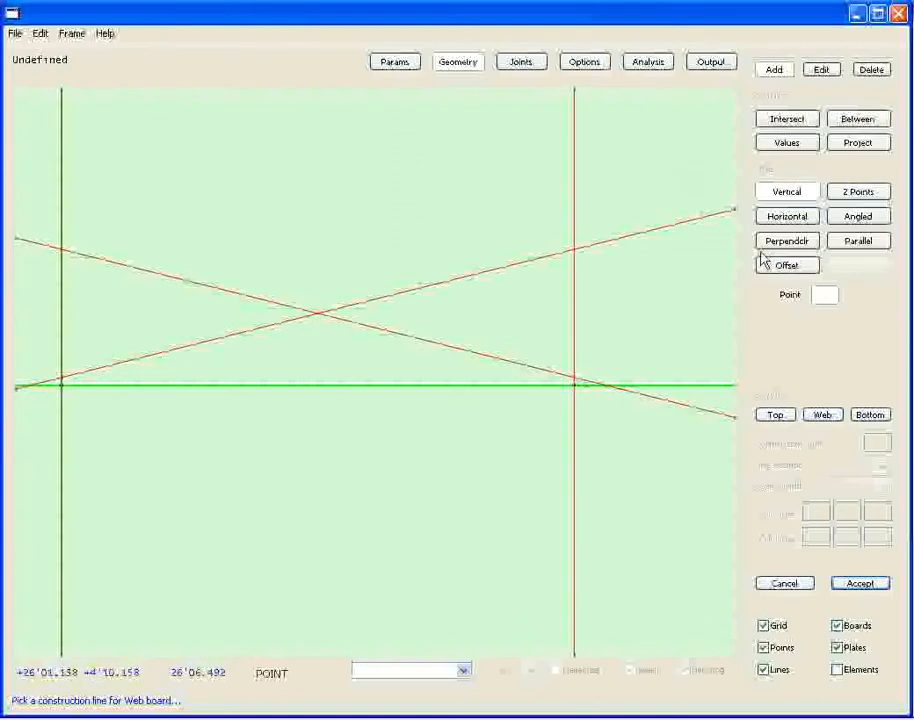
# Add a line offset from vertical line 2 at the left heel by distance LOH, with direction Left.
pyautogui.click(810, 267)
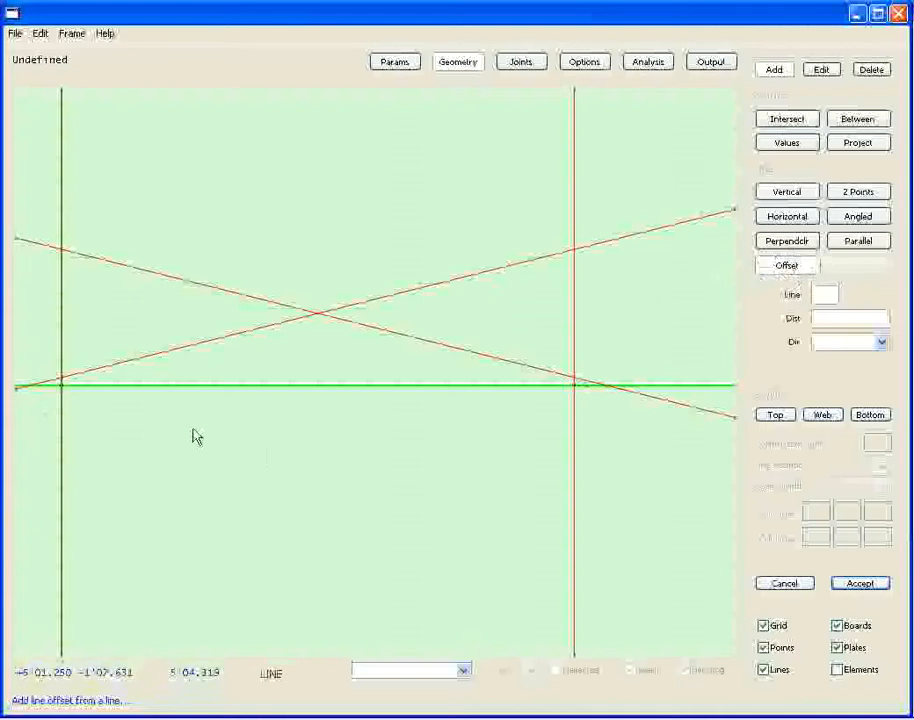
pyautogui.click(62, 320)
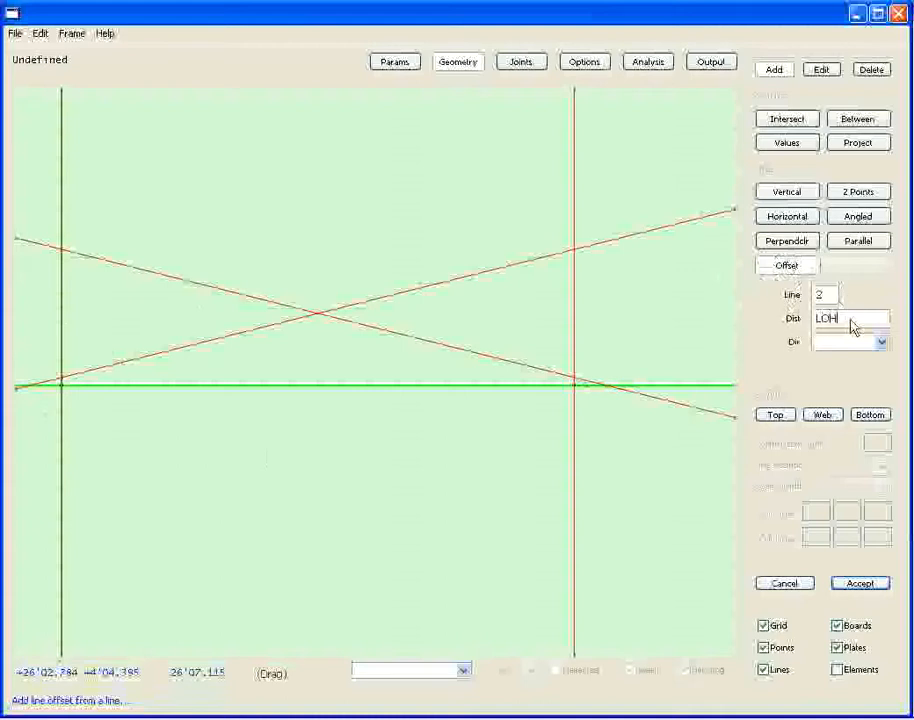
pyautogui.click(863, 344)
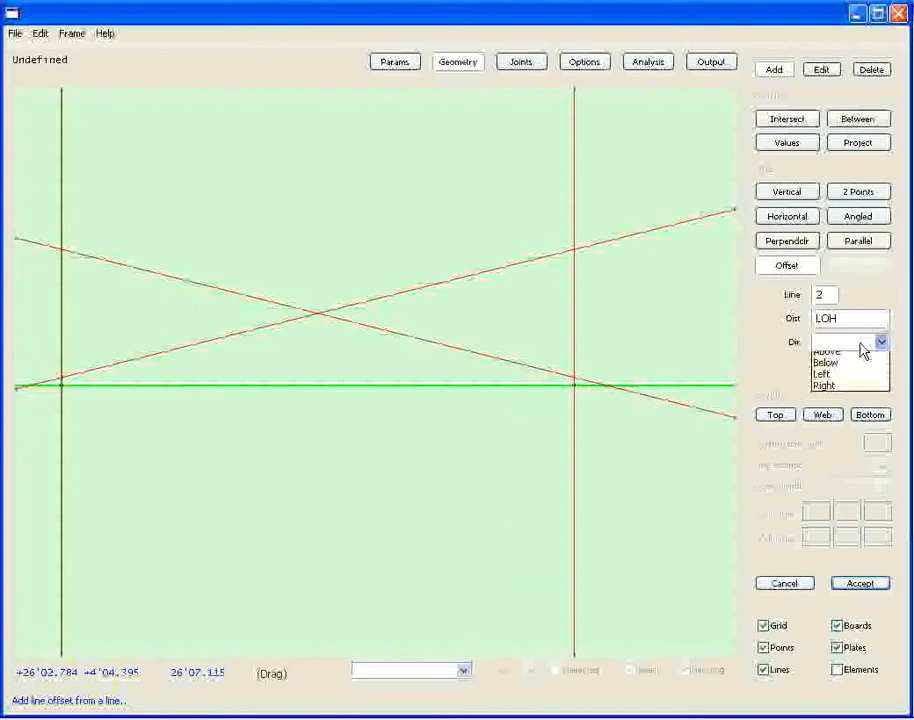
pyautogui.click(853, 389)
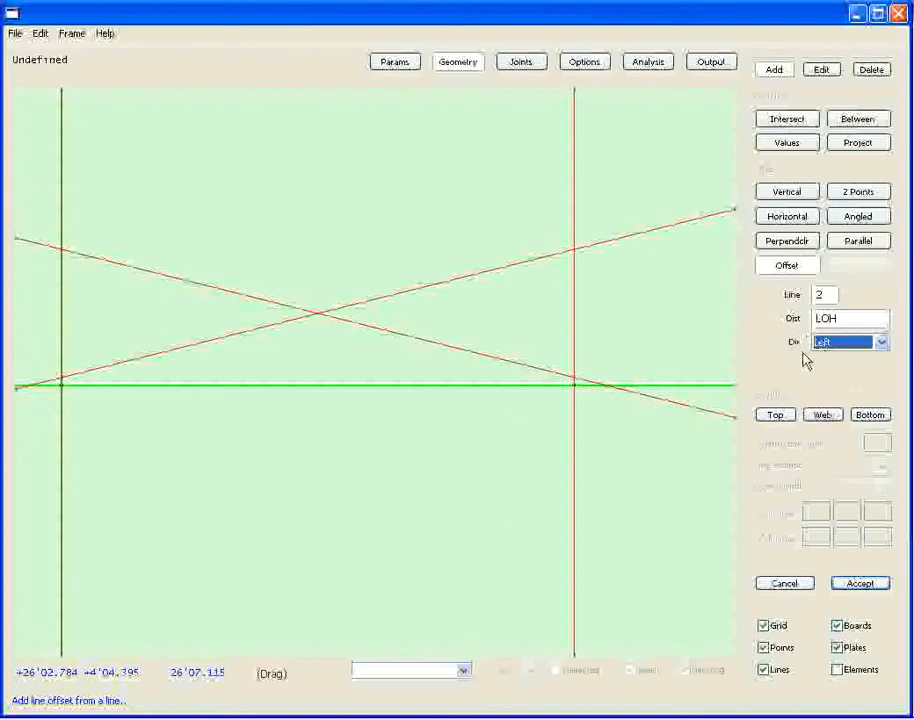
pyautogui.click(860, 584)
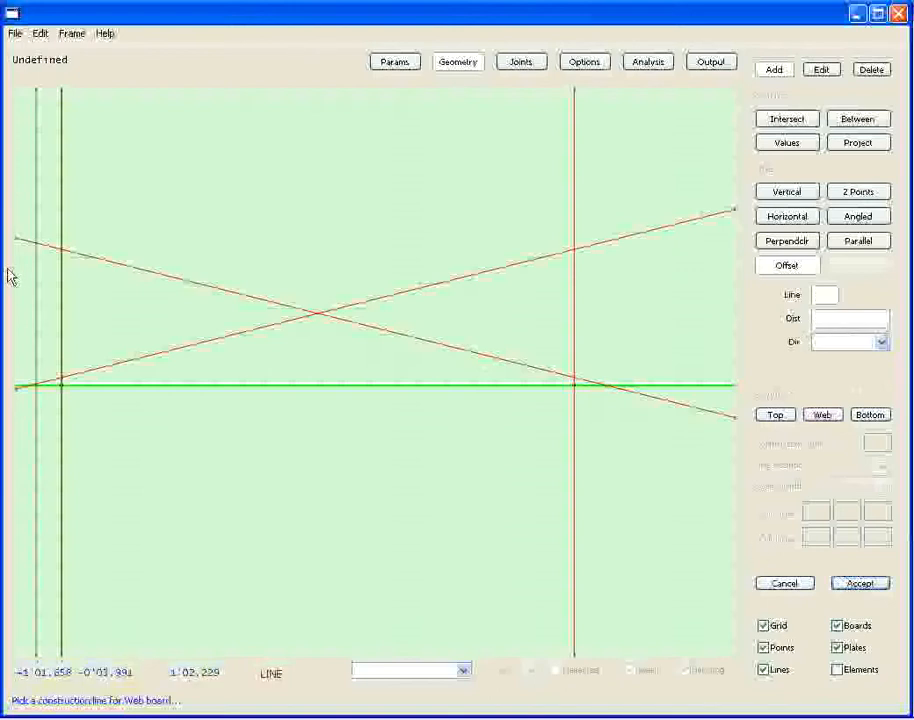
# Add a line offset from vertical line 3 at the right heel by distance ROH, with direction Right.
pyautogui.click(578, 330)
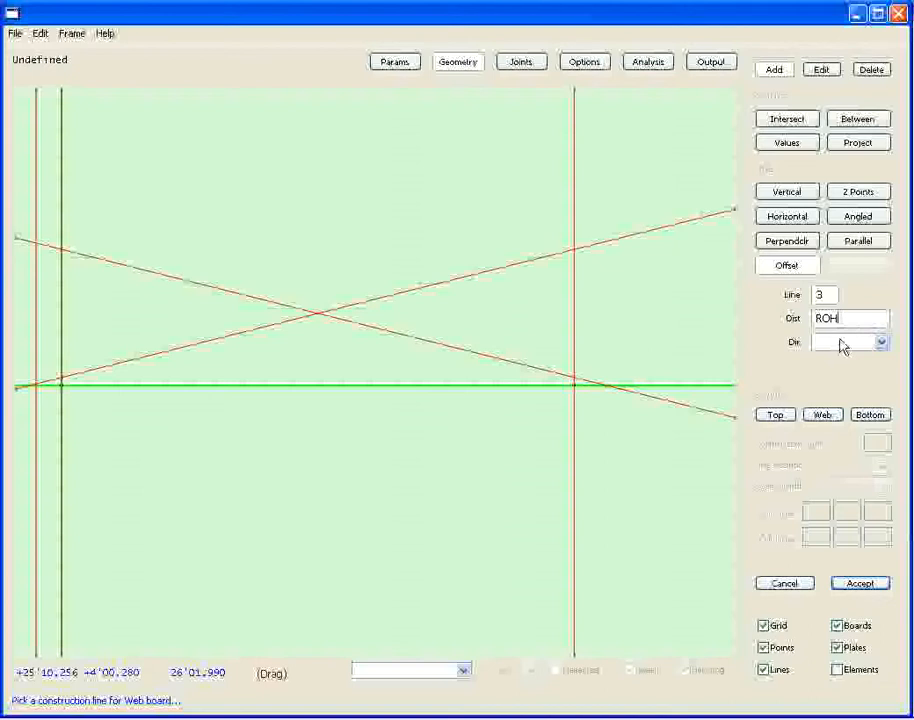
pyautogui.click(881, 343)
pyautogui.click(866, 388)
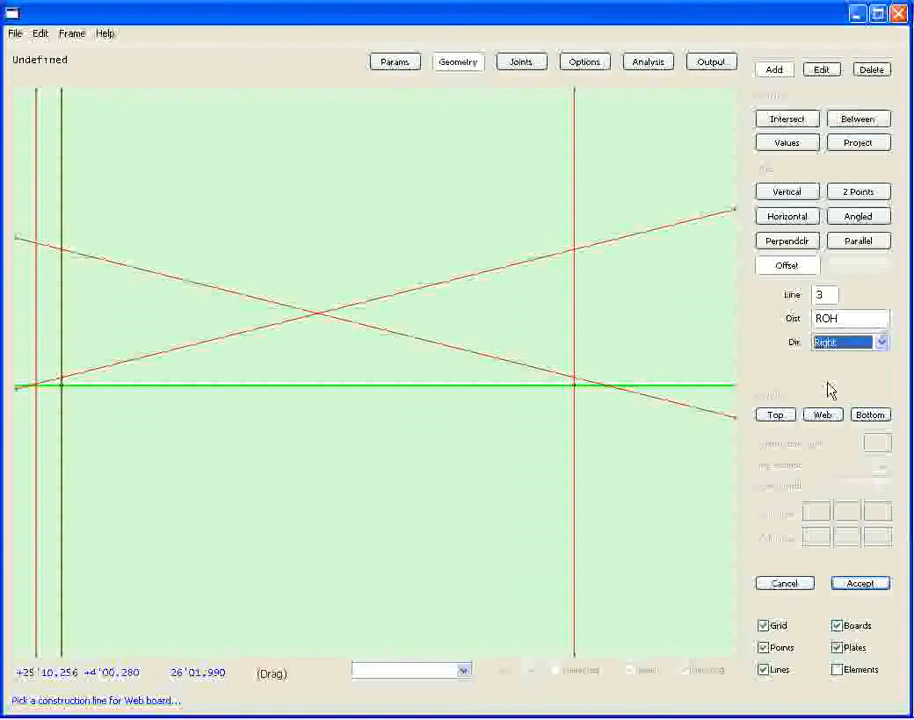
pyautogui.click(881, 585)
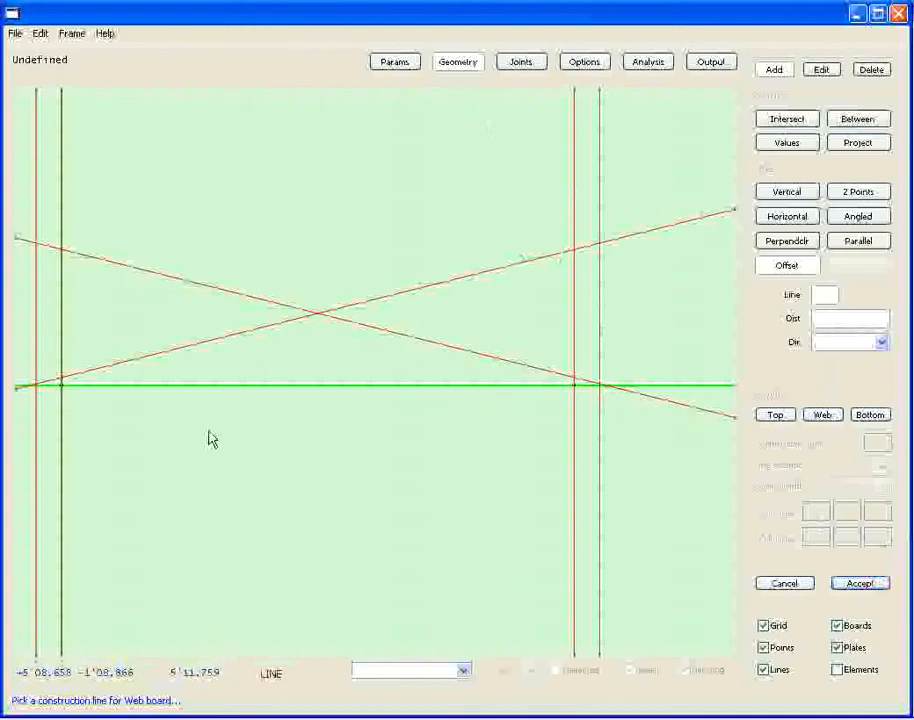
# Add a horizontal construction line through point 0 at the origin.
pyautogui.click(770, 143)
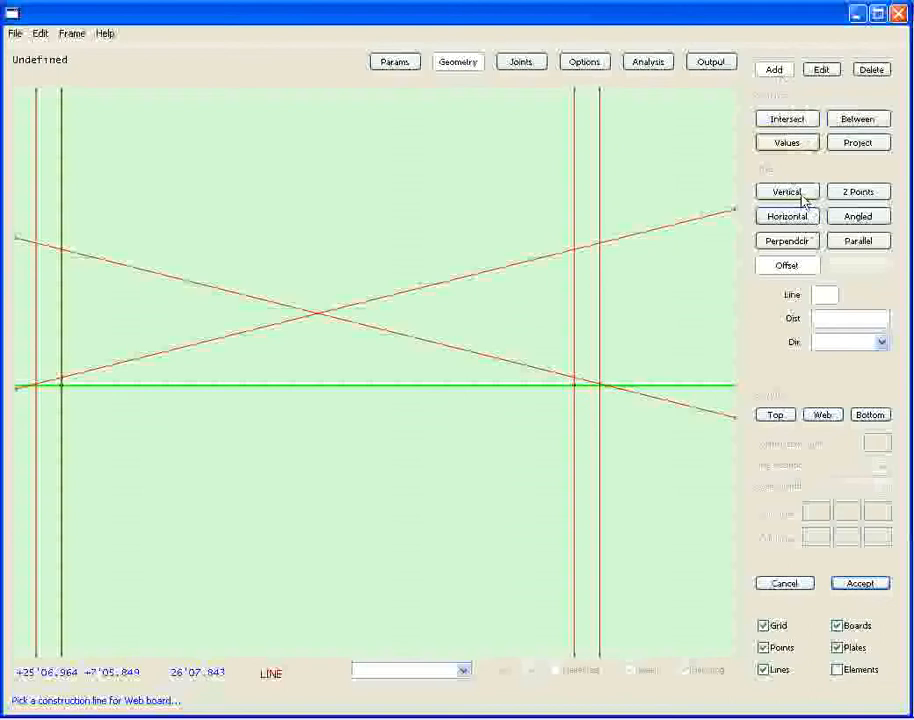
pyautogui.click(787, 220)
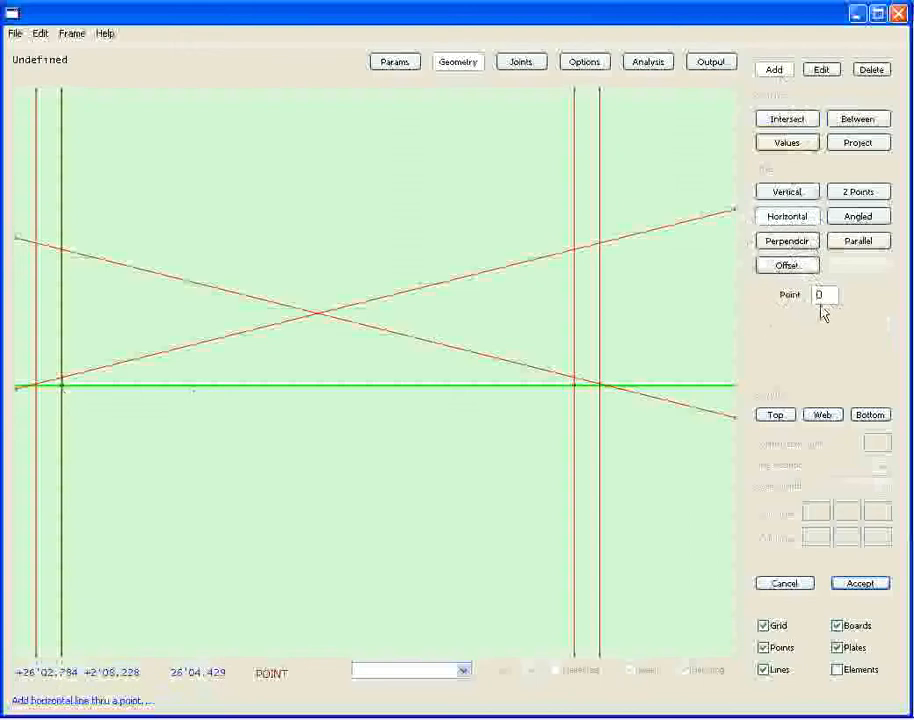
pyautogui.press('Return')
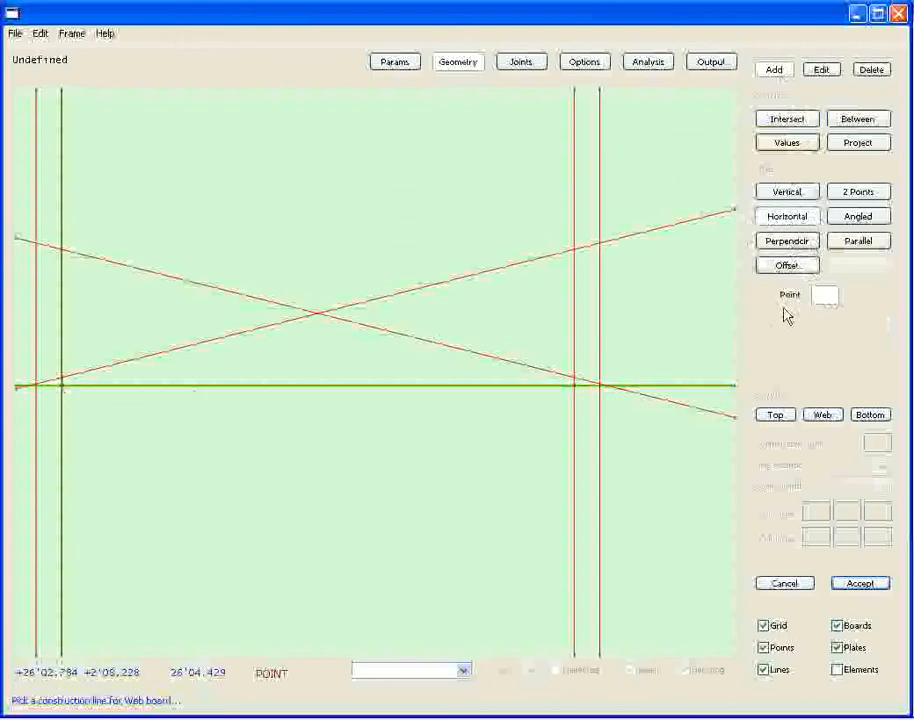
# Add a line offset from vertical line 2 at the left heel by distance Splice, with direction Right.
pyautogui.scroll(3, 86, 402)
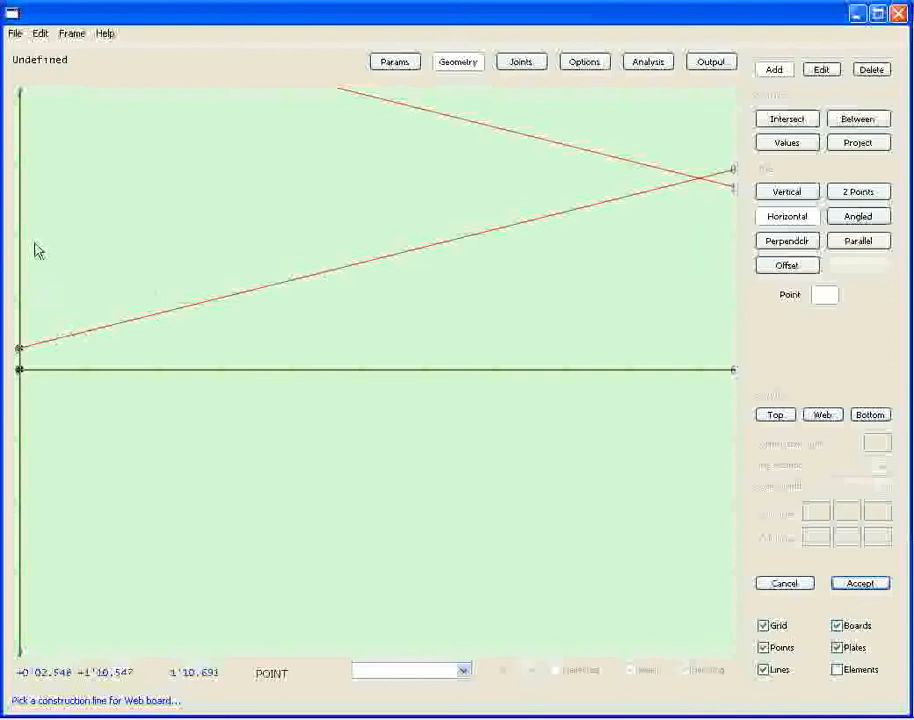
pyautogui.scroll(-5, 99, 343)
pyautogui.moveTo(191, 463); pyautogui.dragTo(265, 454, button='middle')
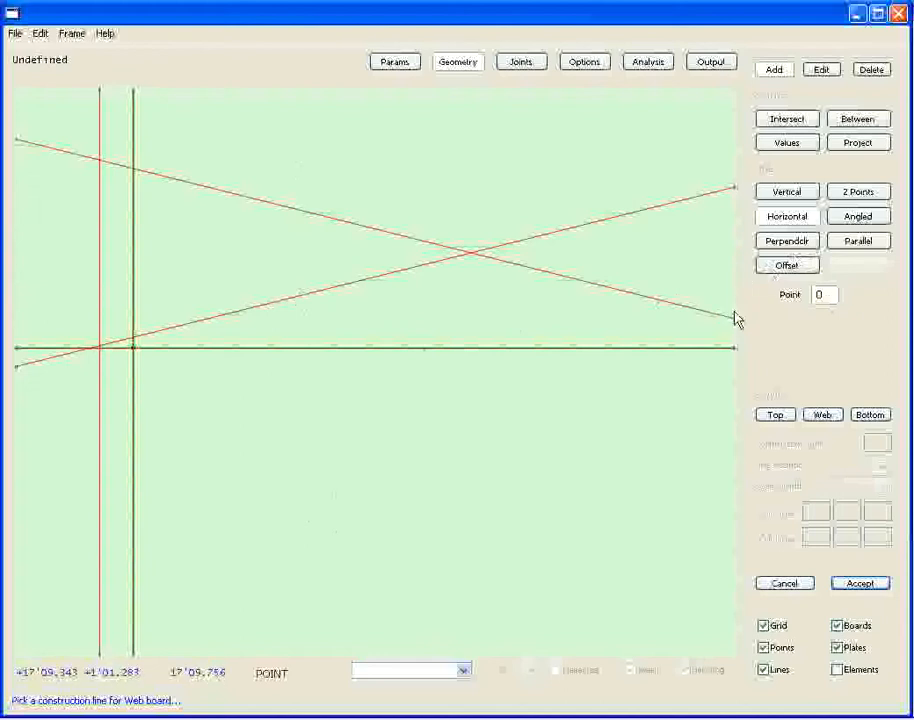
pyautogui.click(798, 267)
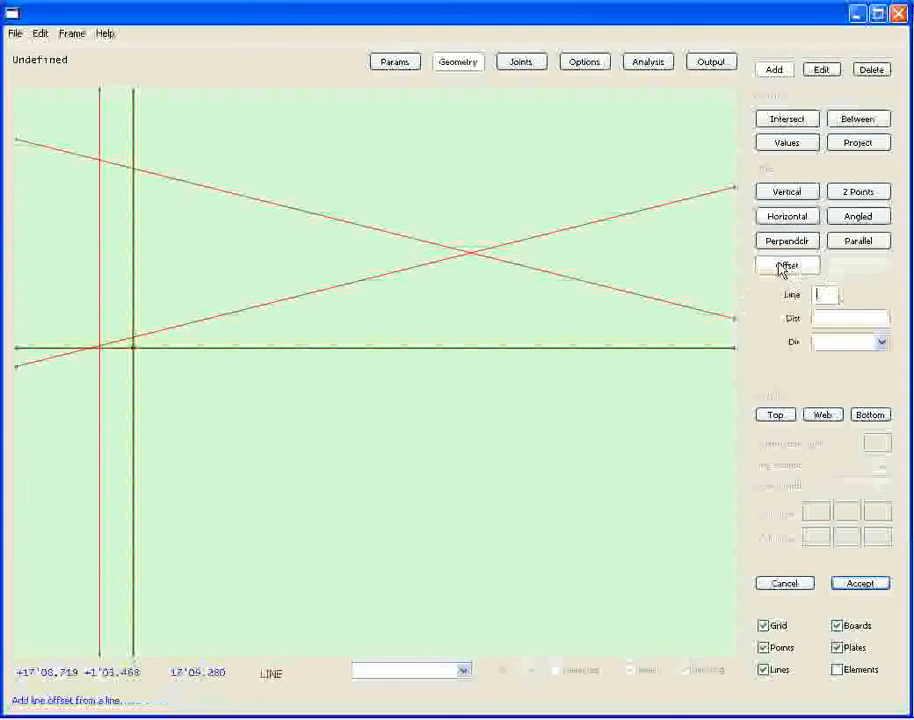
pyautogui.click(137, 225)
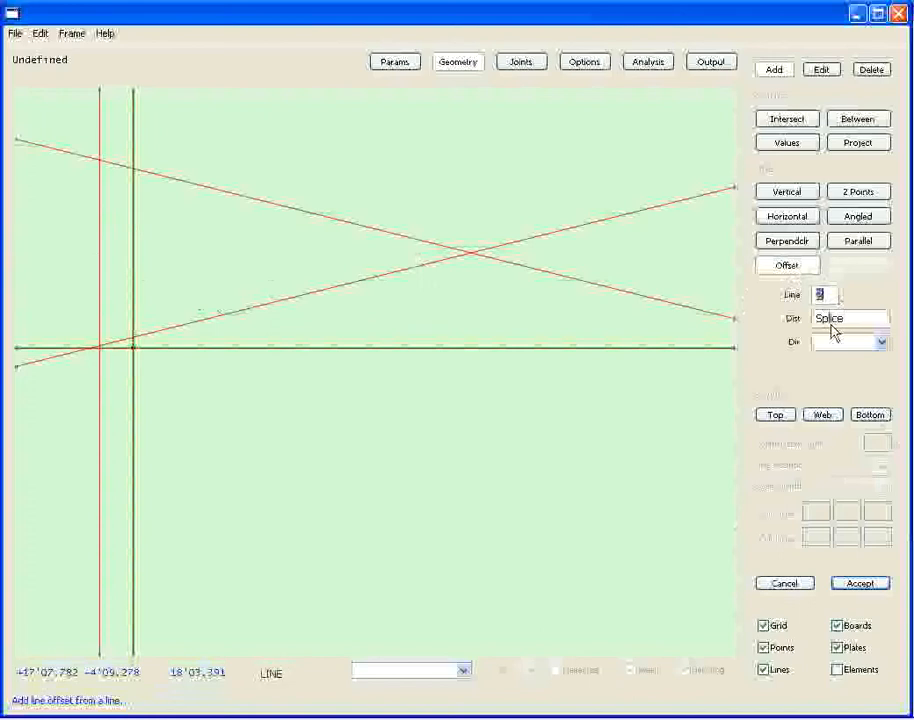
pyautogui.click(878, 343)
pyautogui.click(848, 395)
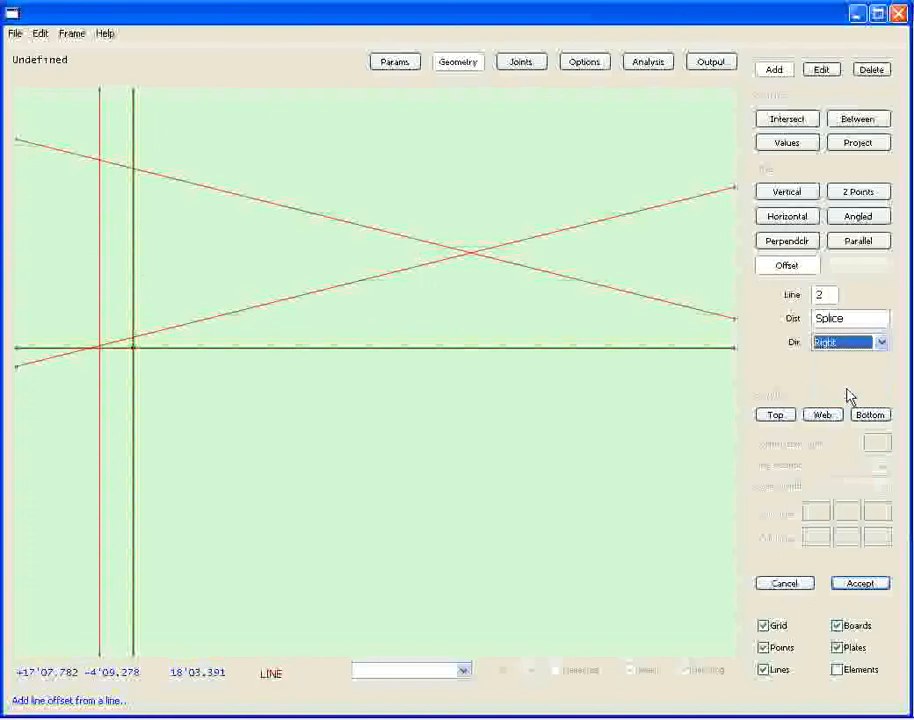
pyautogui.click(863, 585)
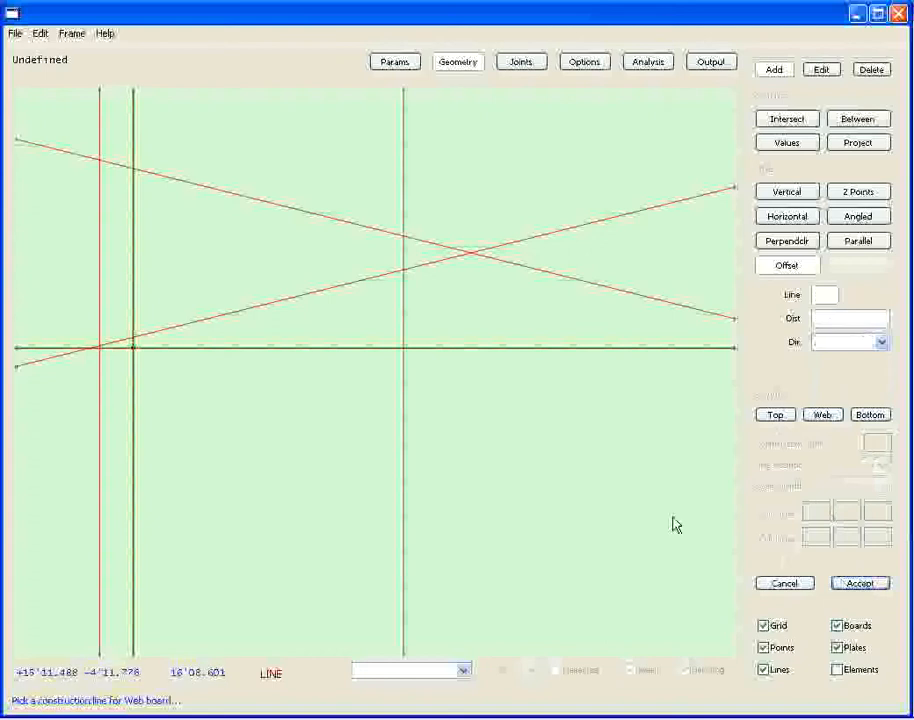
# Add a point at the intersection of sloped lines 0 and 1 to mark the truss peak.
pyautogui.moveTo(634, 482); pyautogui.dragTo(411, 525)
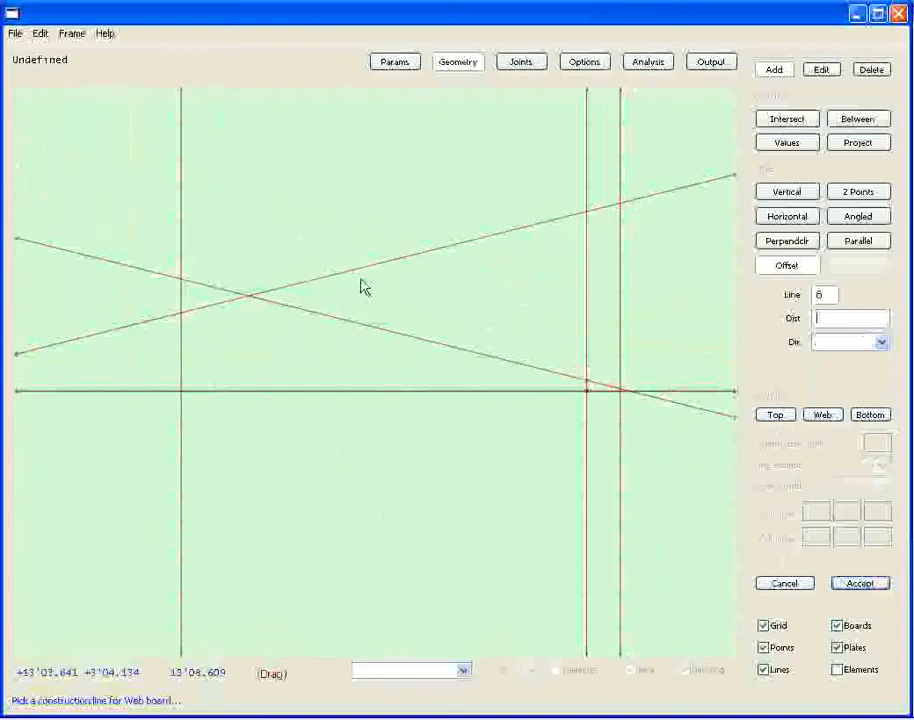
pyautogui.scroll(4, 247, 300)
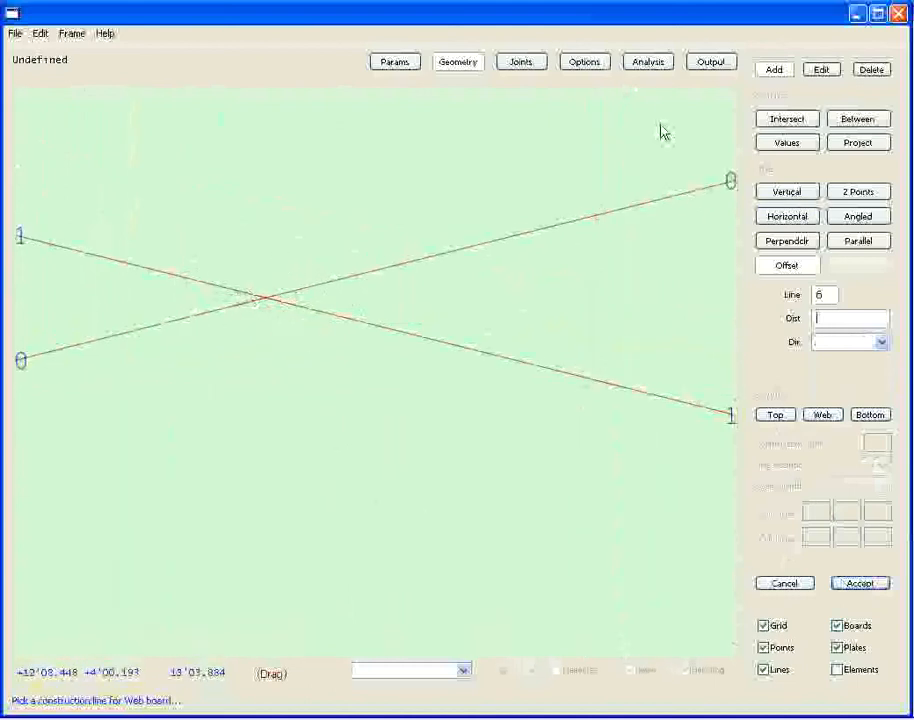
pyautogui.click(790, 122)
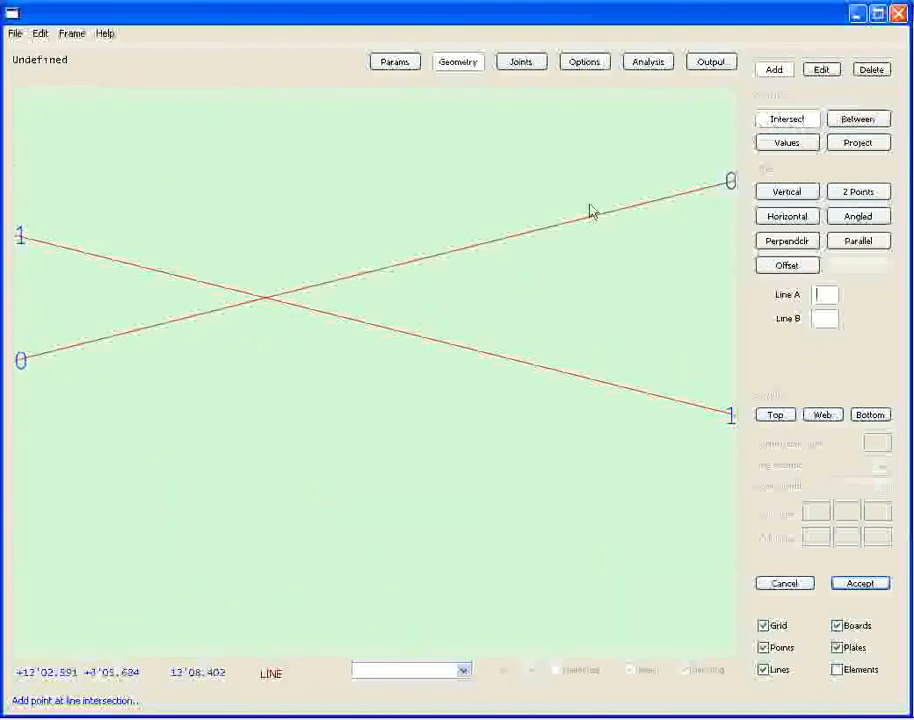
pyautogui.click(360, 275)
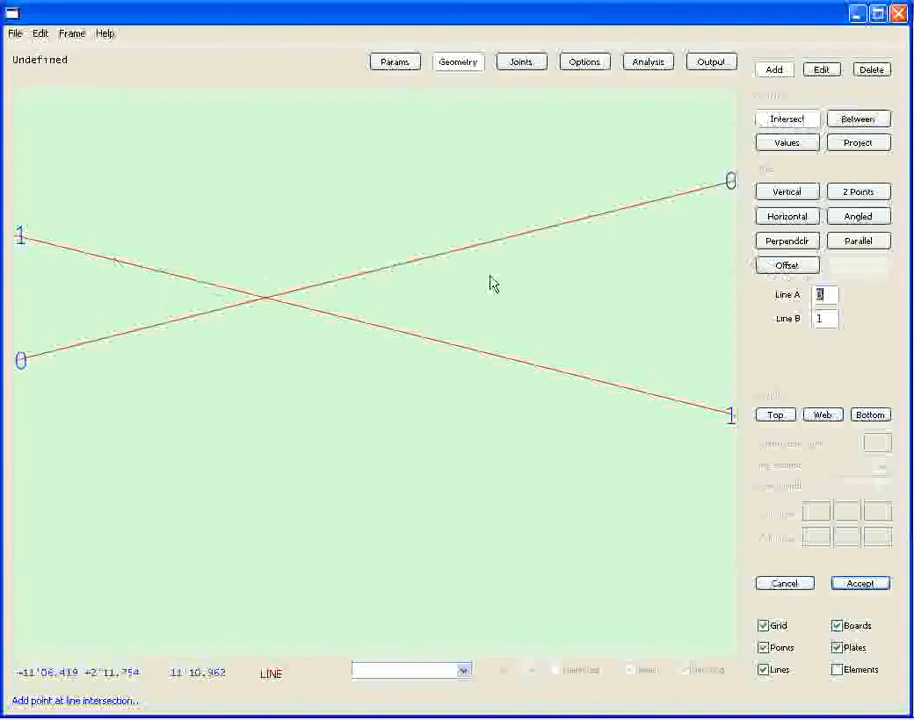
pyautogui.click(850, 590)
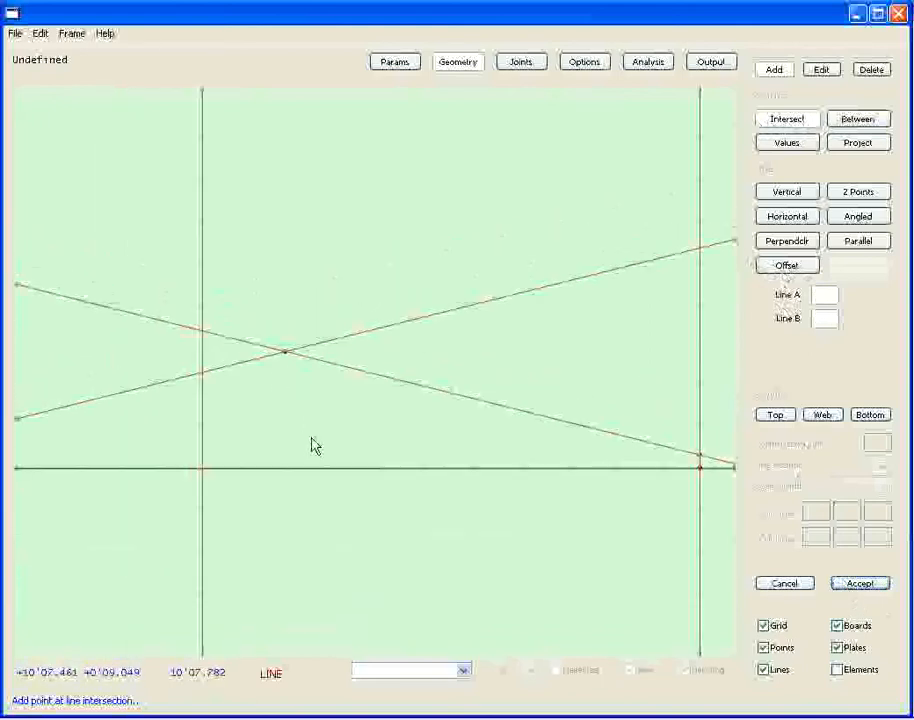
# Add a vertical construction line through the peak point where the two sloped lines cross.
pyautogui.moveTo(311, 438); pyautogui.dragTo(309, 386)
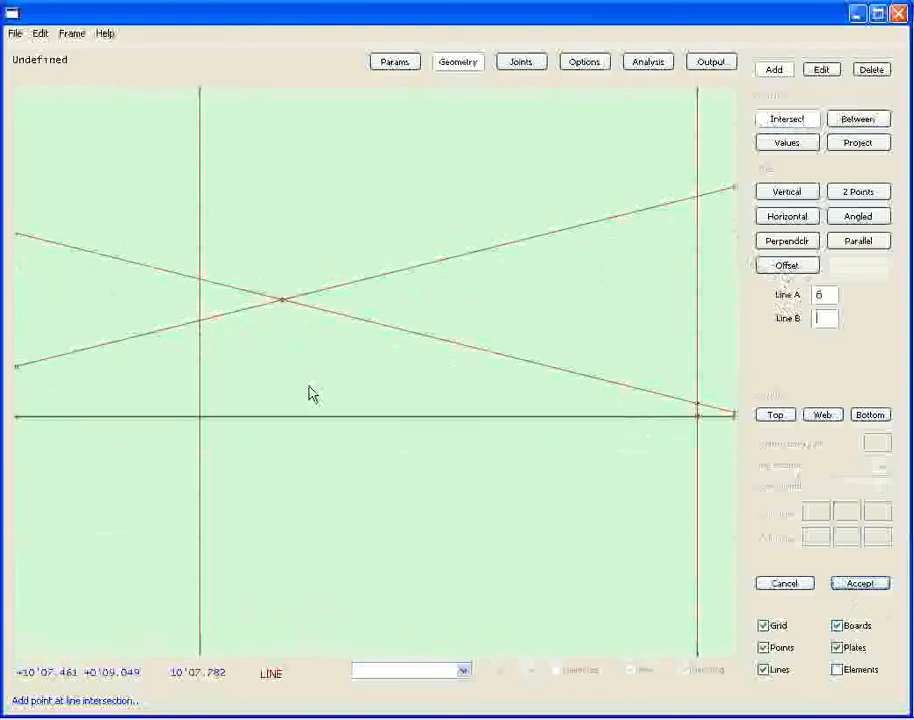
pyautogui.click(790, 192)
pyautogui.click(285, 308)
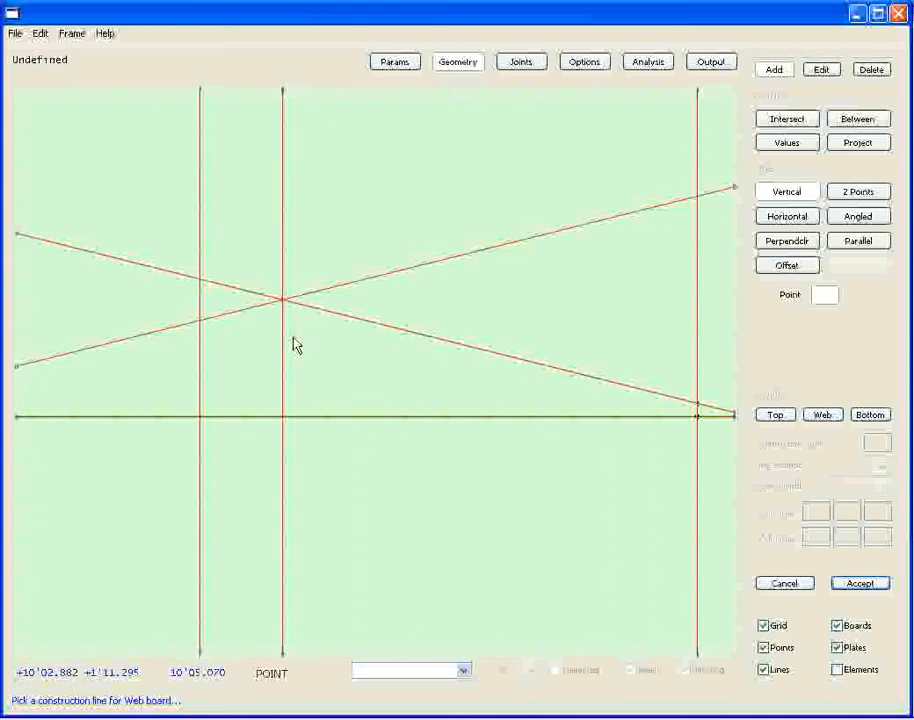
pyautogui.scroll(-2, 275, 325)
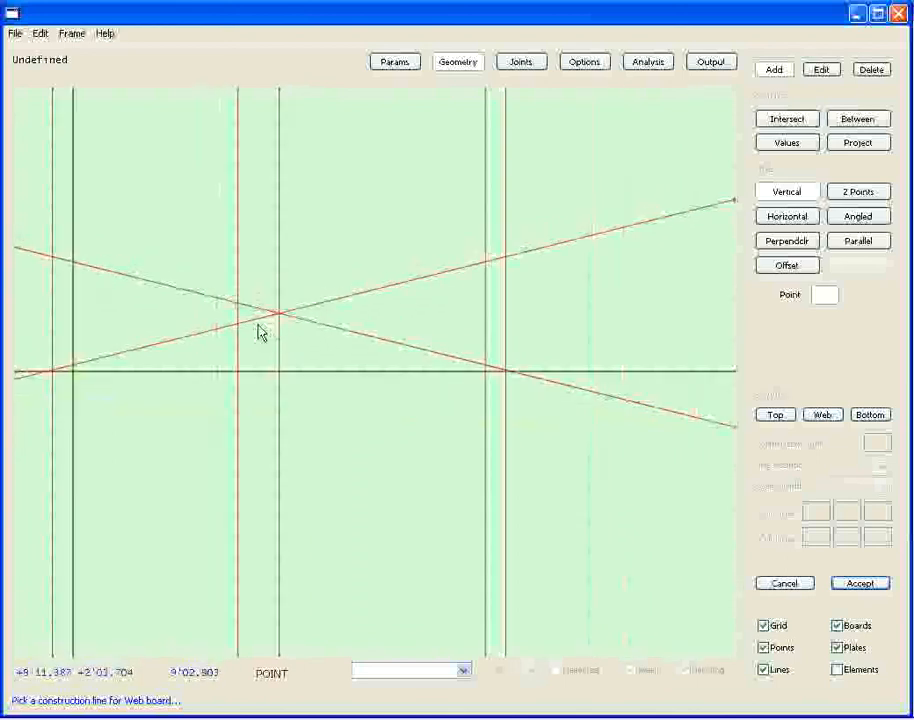
pyautogui.moveTo(236, 367); pyautogui.dragTo(280, 381)
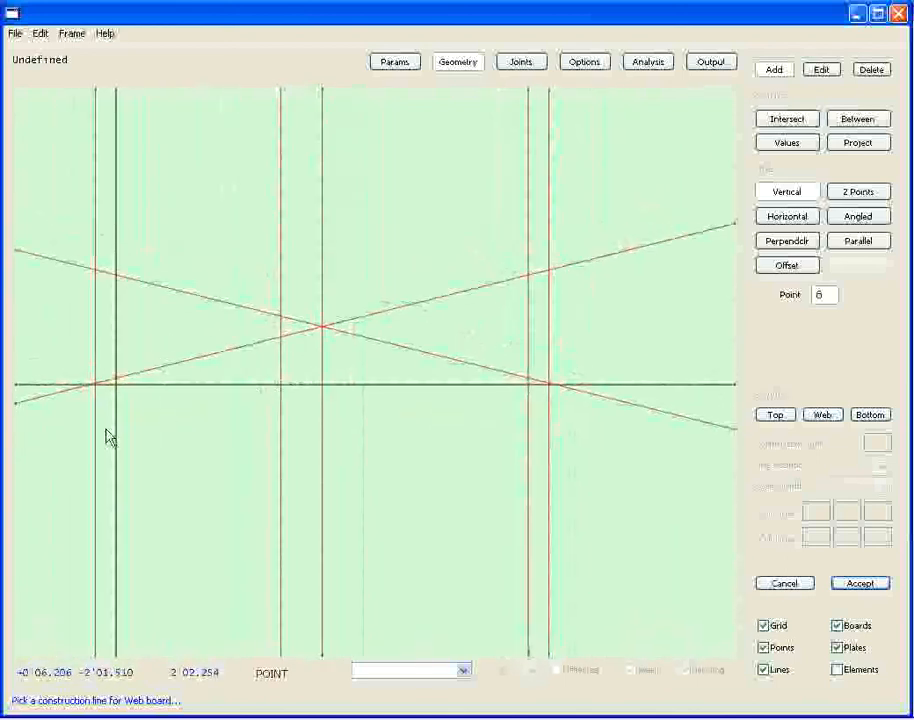